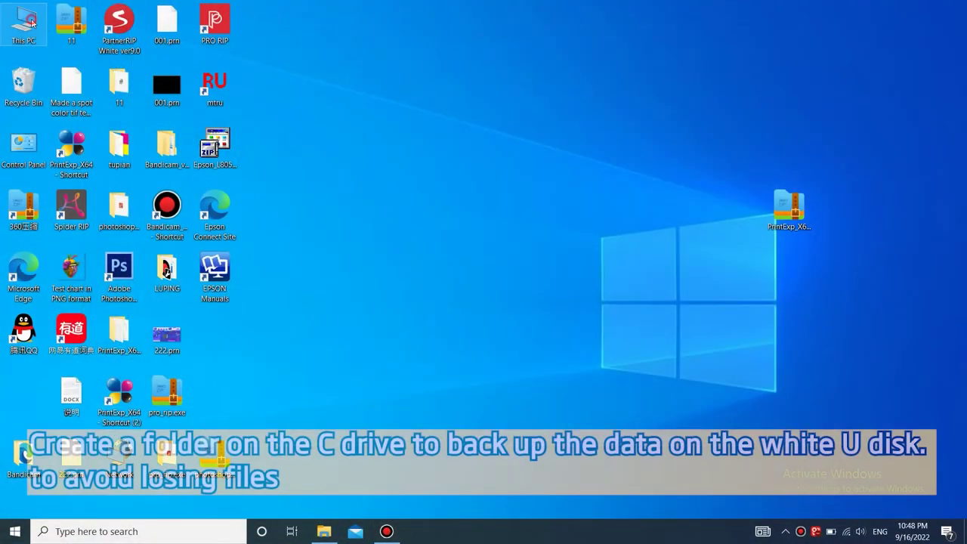
# Create a new folder named DTF on the C drive and open it
pyautogui.doubleClick(32, 23)
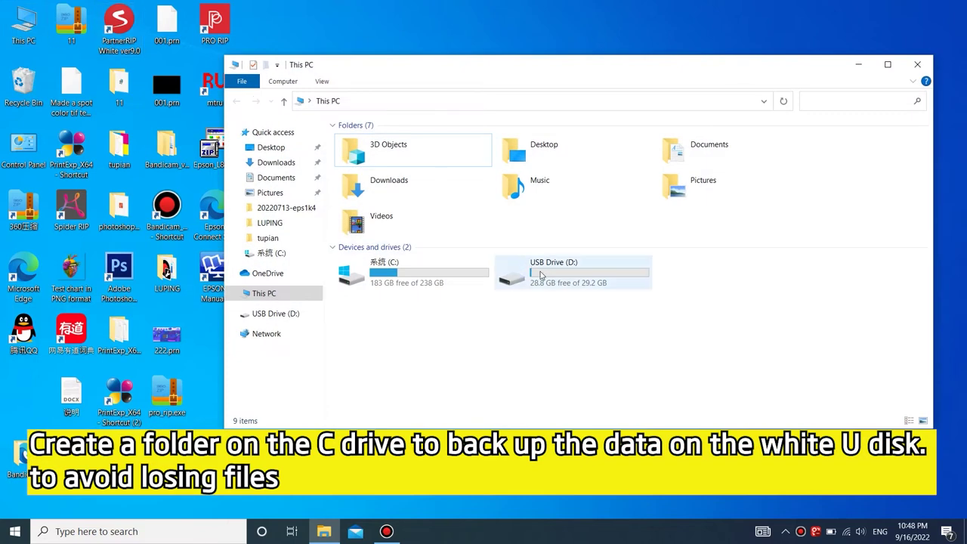
pyautogui.click(432, 311)
pyautogui.doubleClick(409, 281)
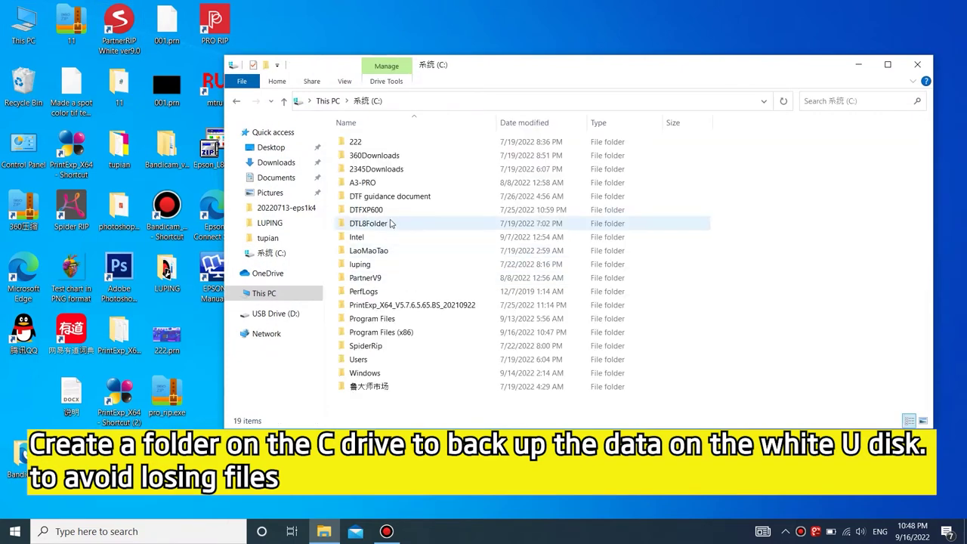
pyautogui.rightClick(723, 216)
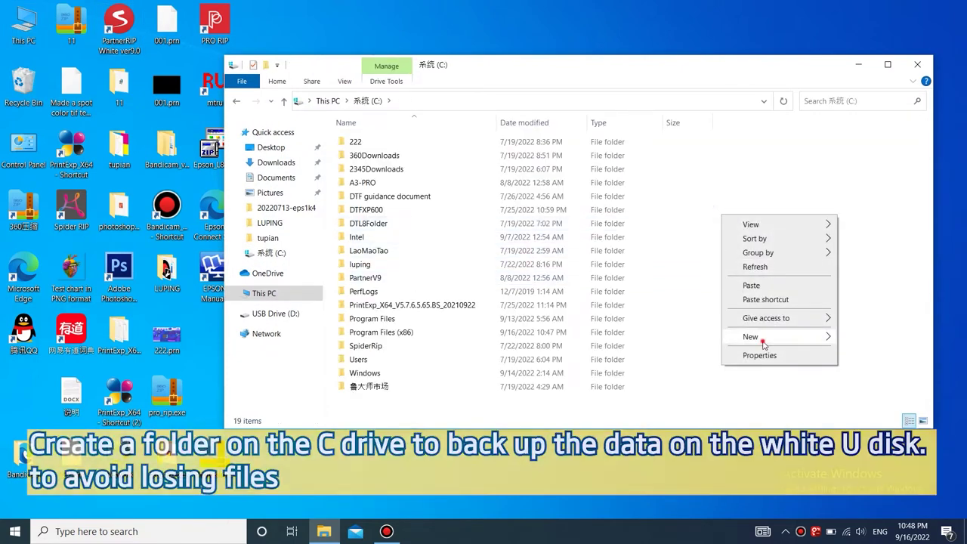
pyautogui.moveTo(755, 336)
pyautogui.click(688, 339)
pyautogui.write('DT')
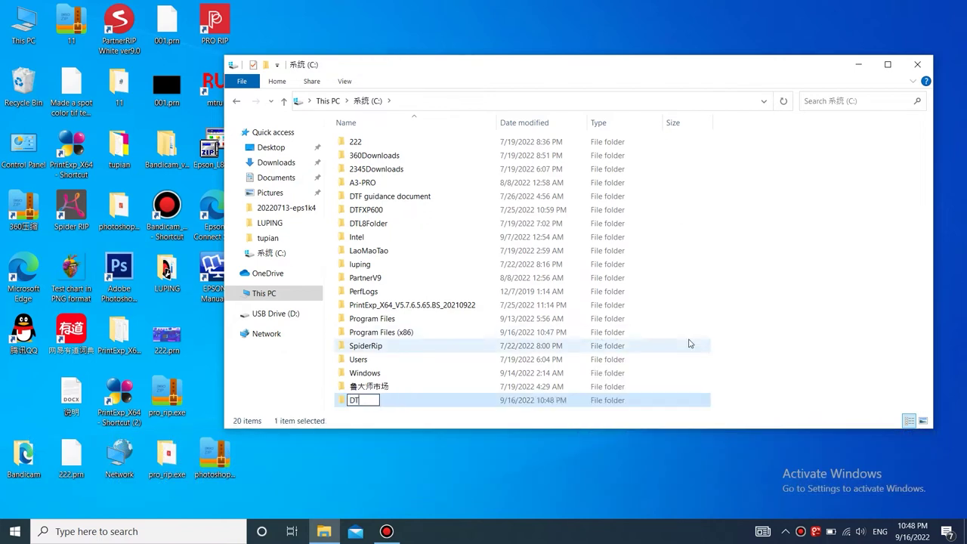
pyautogui.write('F')
pyautogui.press('Return')
pyautogui.doubleClick(388, 399)
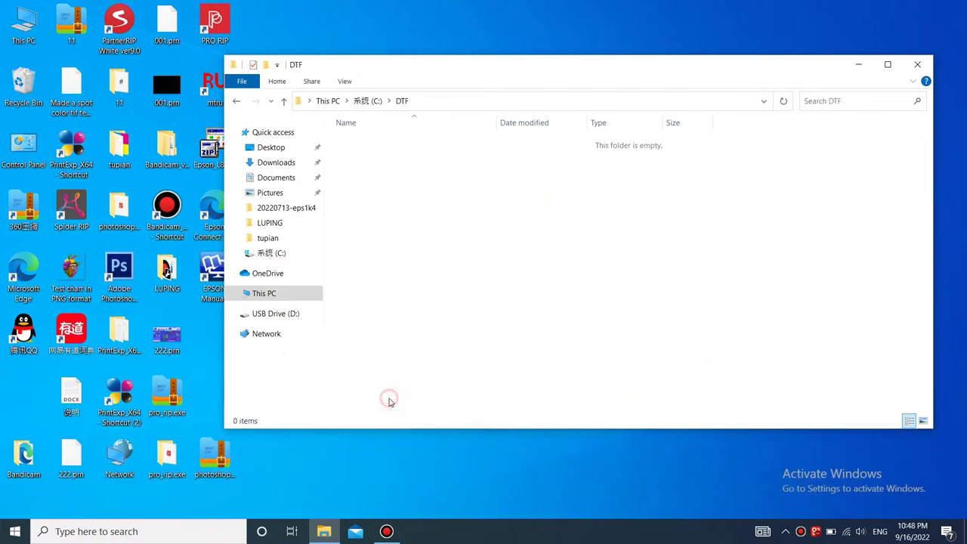
# Copy the A4-DTF folder from USB Drive (D:) and paste it into C:\DTF
pyautogui.moveTo(504, 66); pyautogui.dragTo(638, 65)
pyautogui.doubleClick(24, 22)
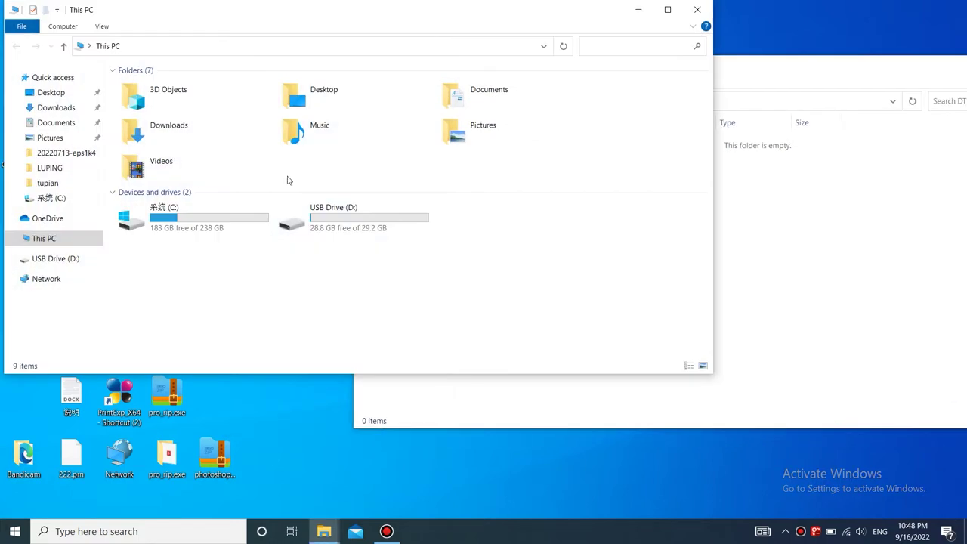
pyautogui.click(340, 223)
pyautogui.doubleClick(340, 223)
pyautogui.rightClick(169, 86)
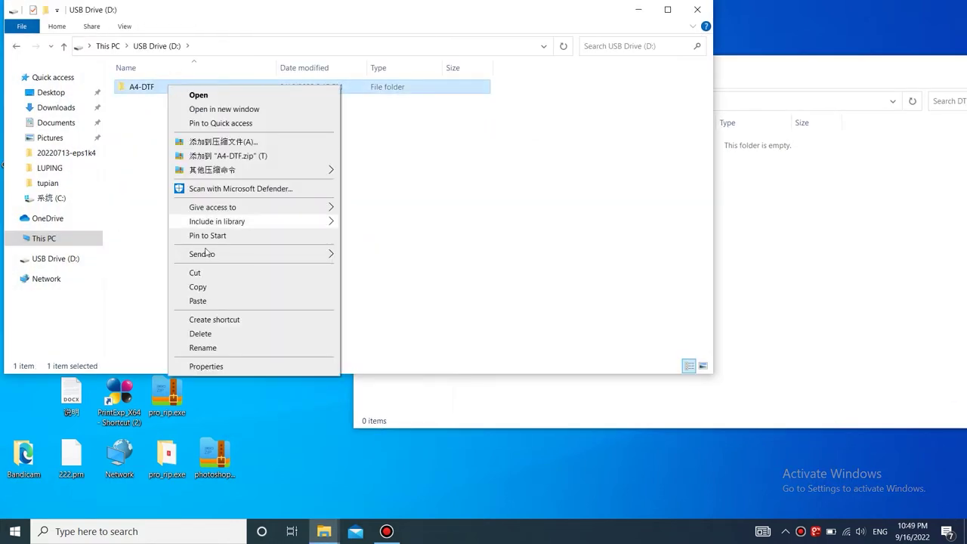
pyautogui.click(202, 289)
pyautogui.click(746, 242)
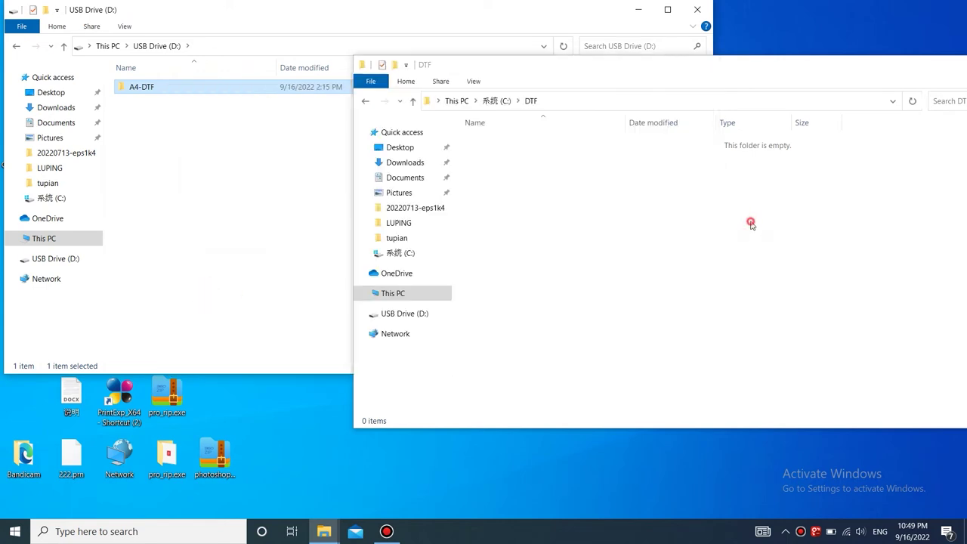
pyautogui.rightClick(614, 202)
pyautogui.click(638, 291)
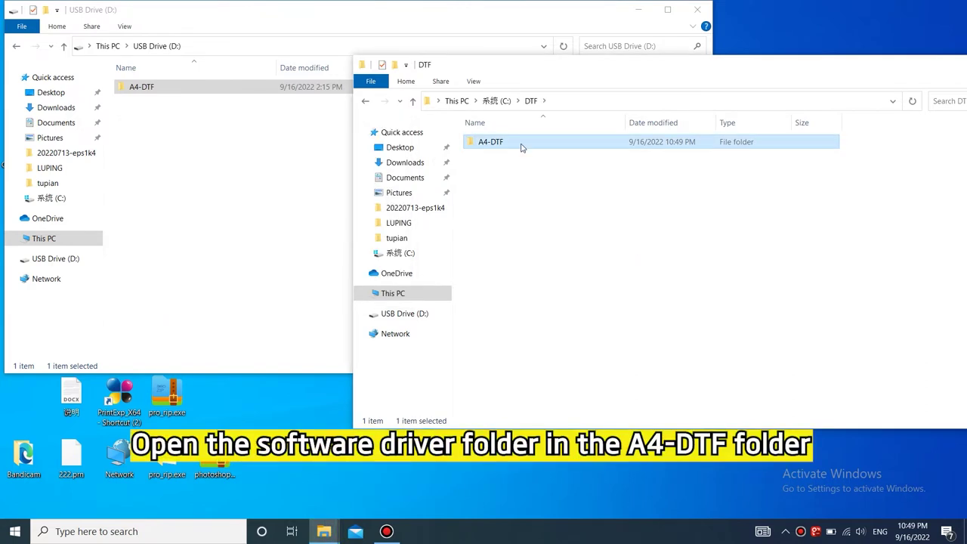
# Close the USB drive window and launch the Epson L805 driver installer from A4-DTF
pyautogui.click(688, 9)
pyautogui.click(693, 9)
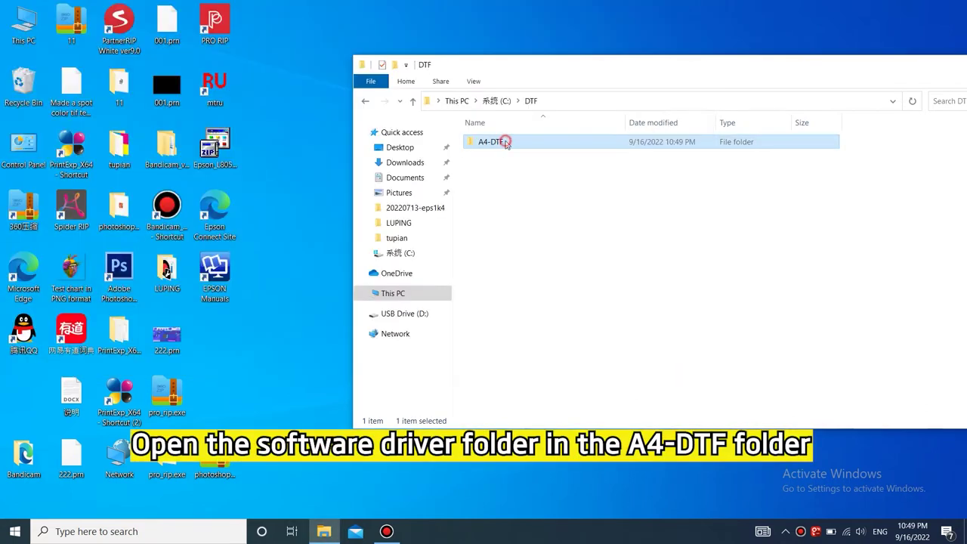
pyautogui.doubleClick(505, 142)
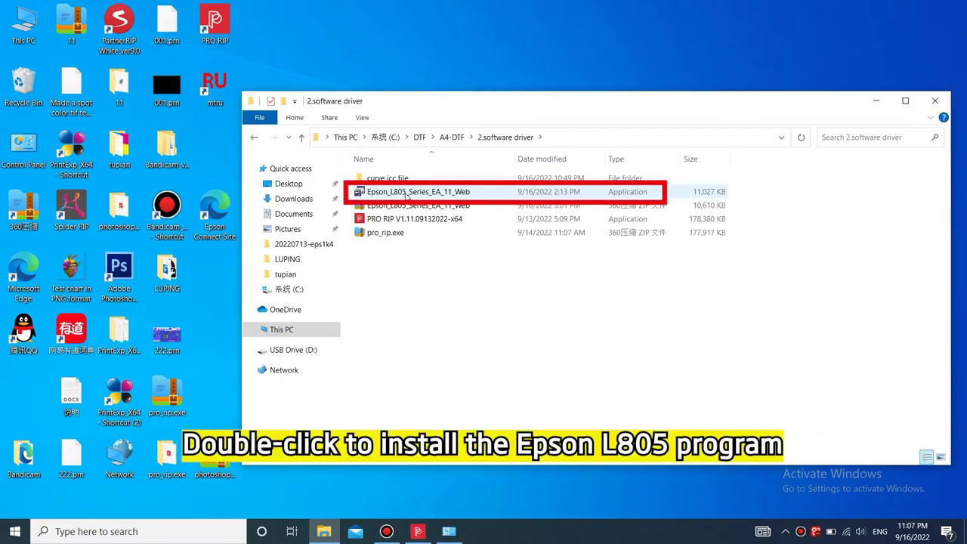
pyautogui.doubleClick(407, 194)
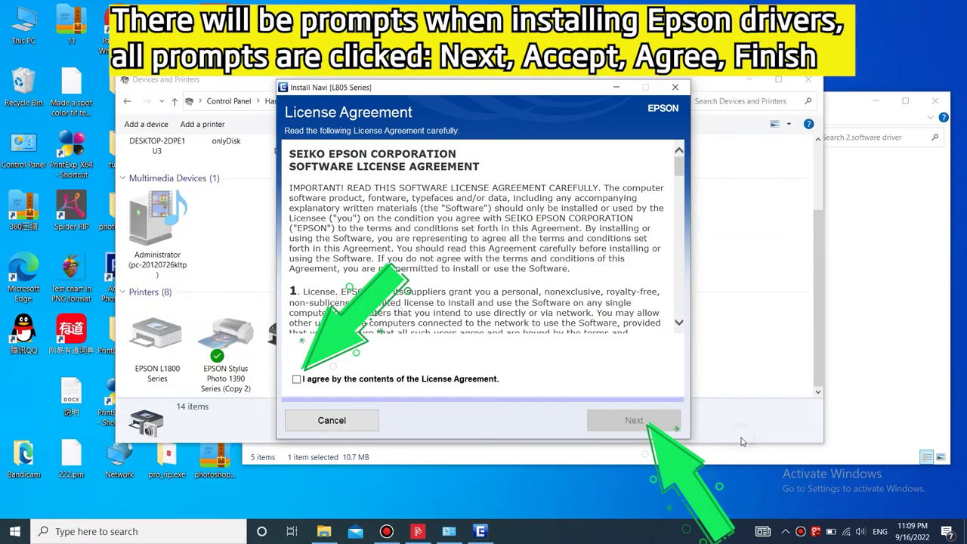
# Accept the licence, choose Re-install the essential software, and confirm the ink tanks are filled
pyautogui.click(296, 379)
pyautogui.click(635, 425)
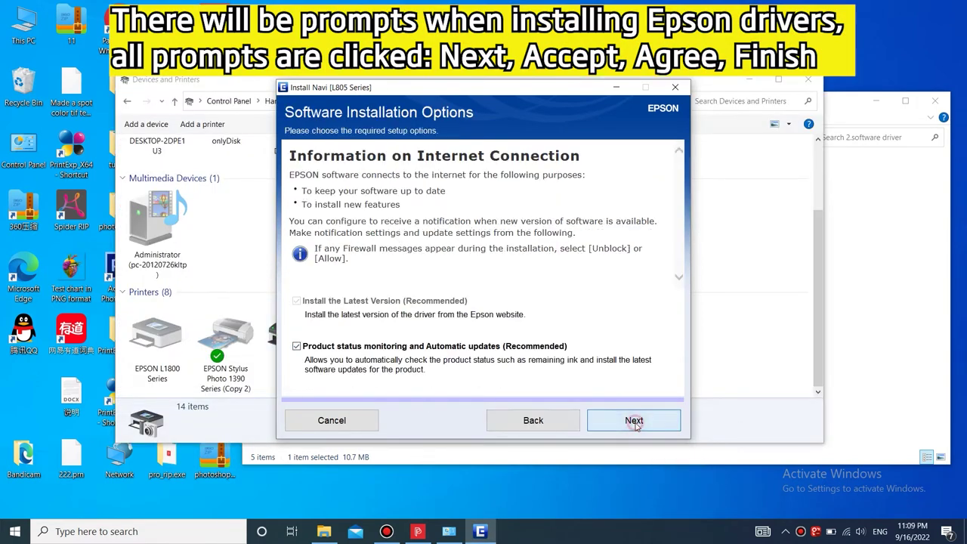
pyautogui.click(635, 421)
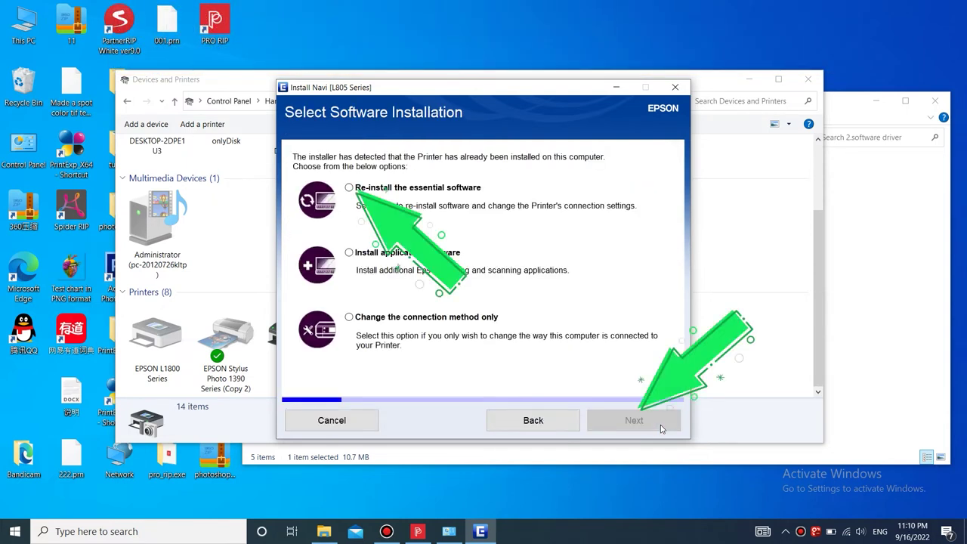
pyautogui.click(349, 188)
pyautogui.click(643, 421)
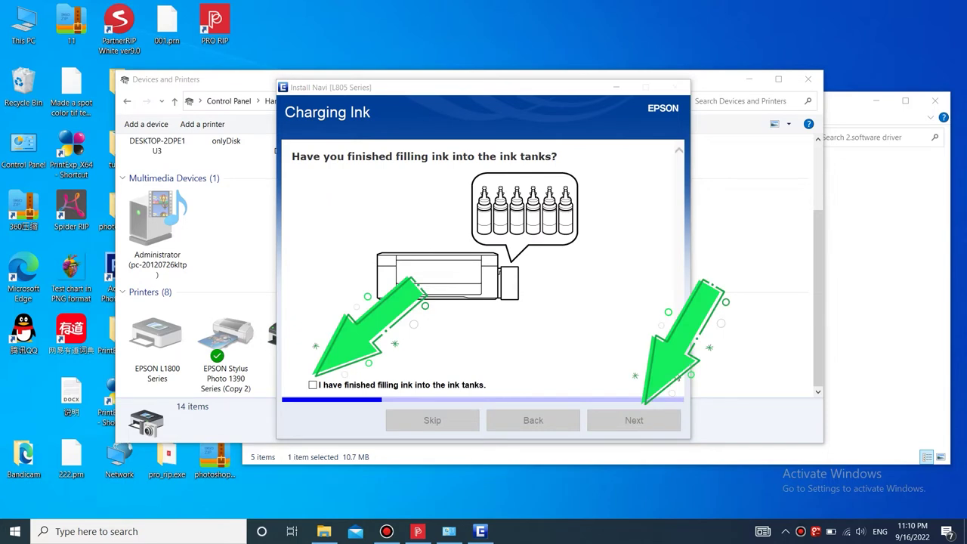
pyautogui.click(321, 386)
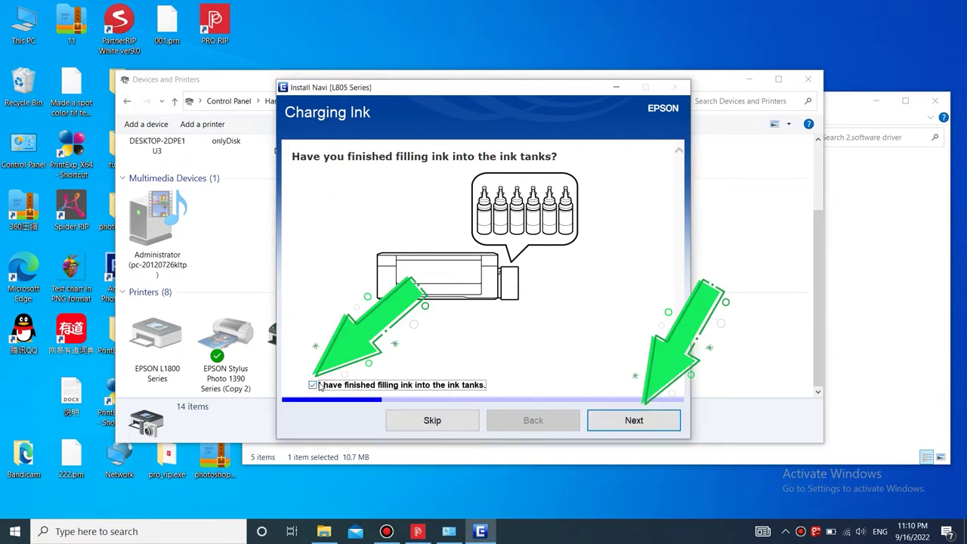
# Continue past ink charging, set up a USB printer connection, and skip the test page
pyautogui.click(634, 421)
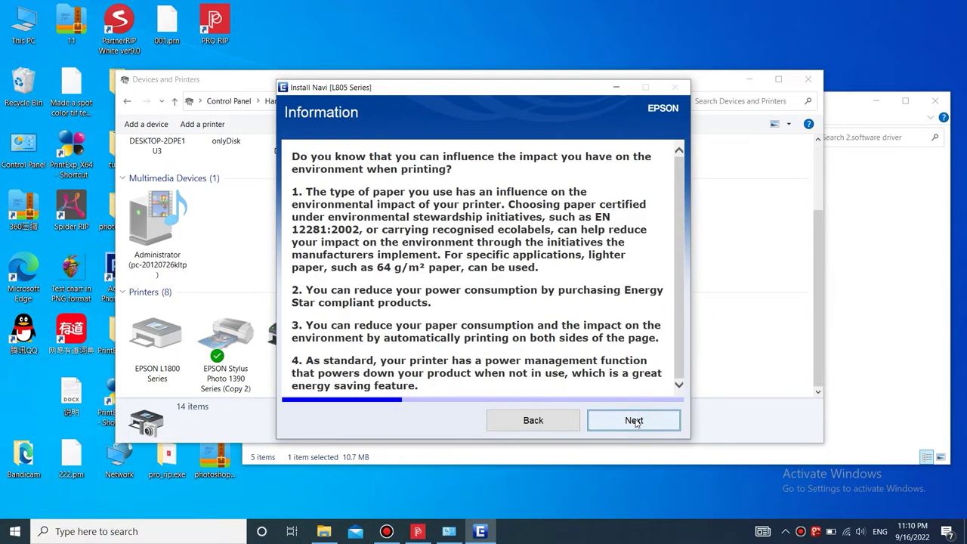
pyautogui.click(634, 422)
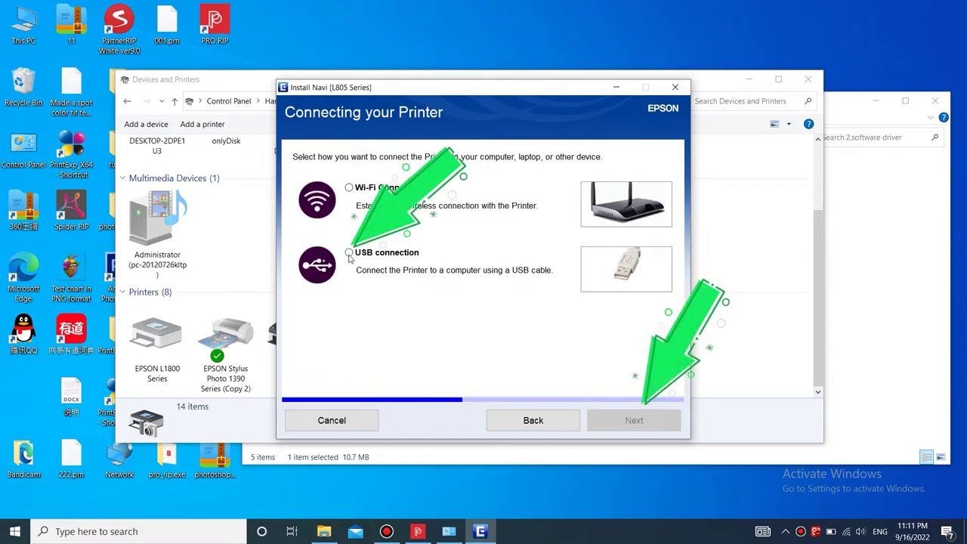
pyautogui.click(349, 254)
pyautogui.click(624, 420)
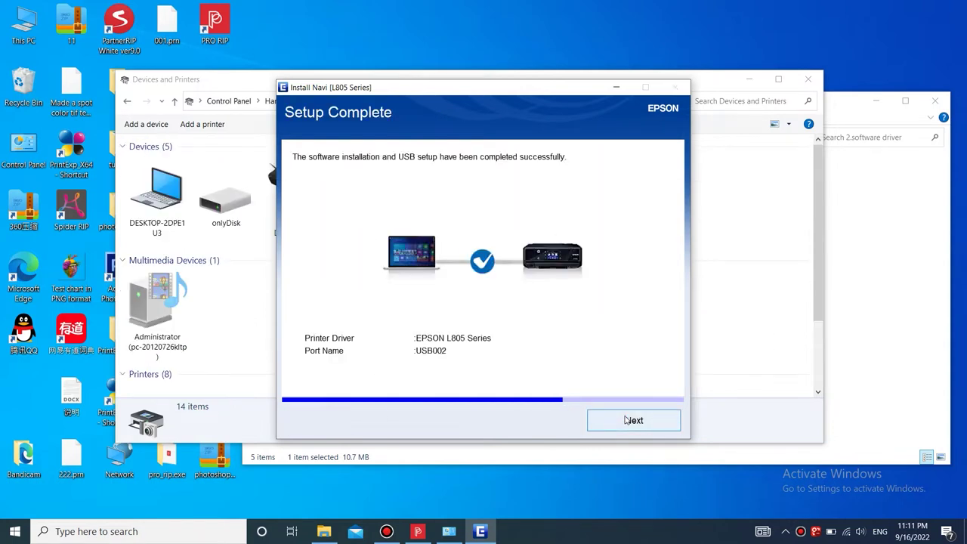
pyautogui.click(644, 423)
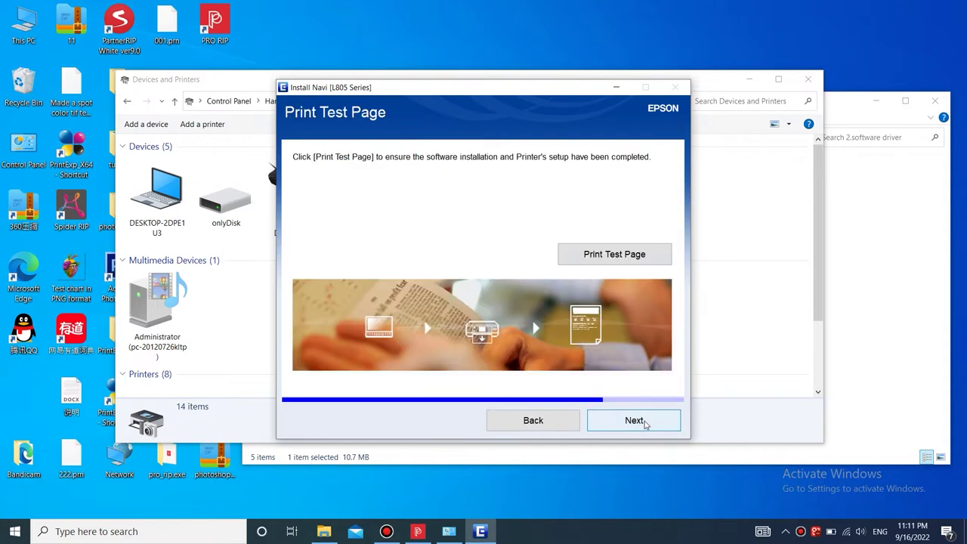
pyautogui.click(644, 424)
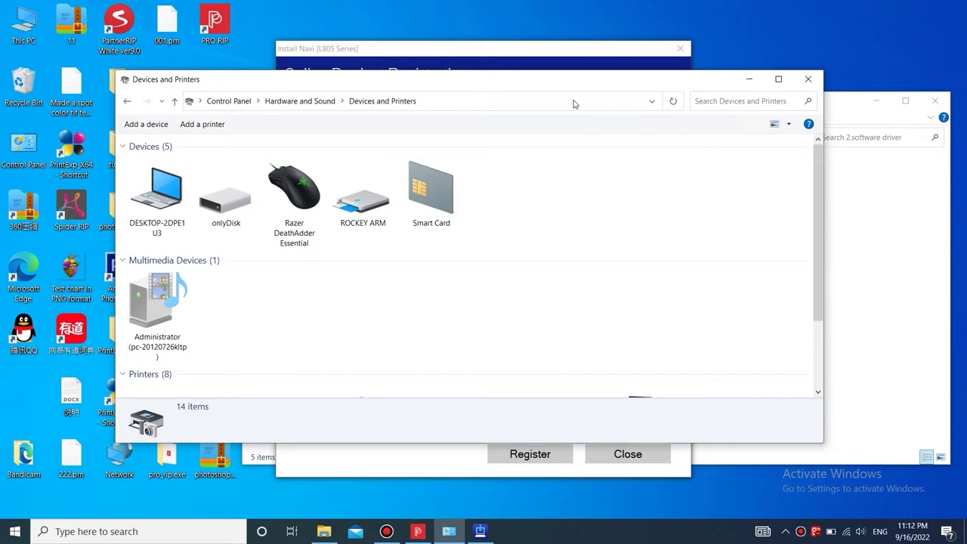
# Dismiss product registration and skip installing the optional extra software
pyautogui.click(575, 52)
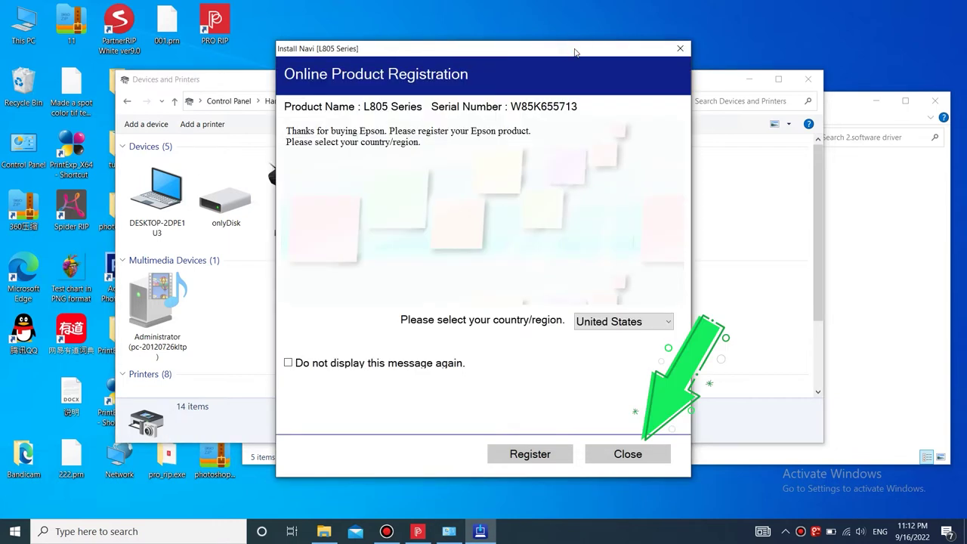
pyautogui.click(637, 456)
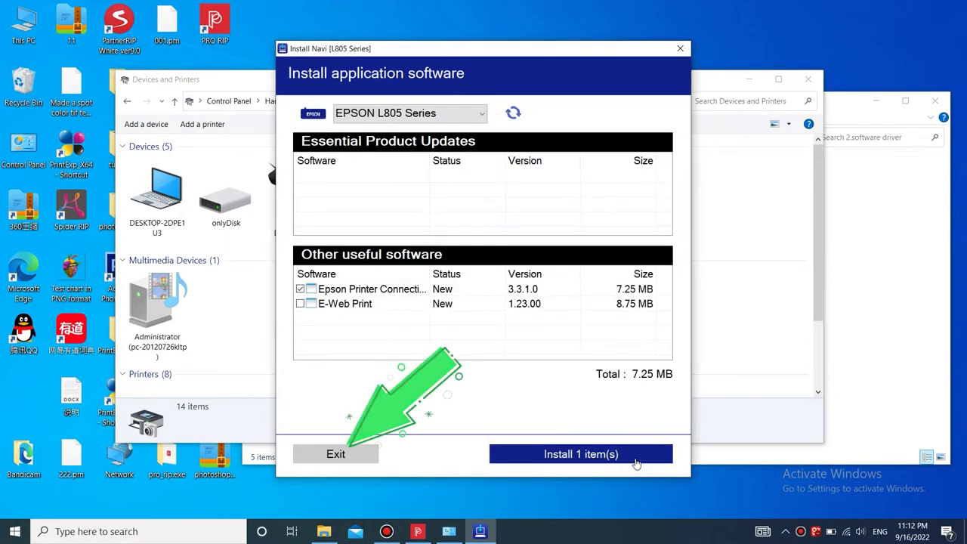
pyautogui.click(329, 455)
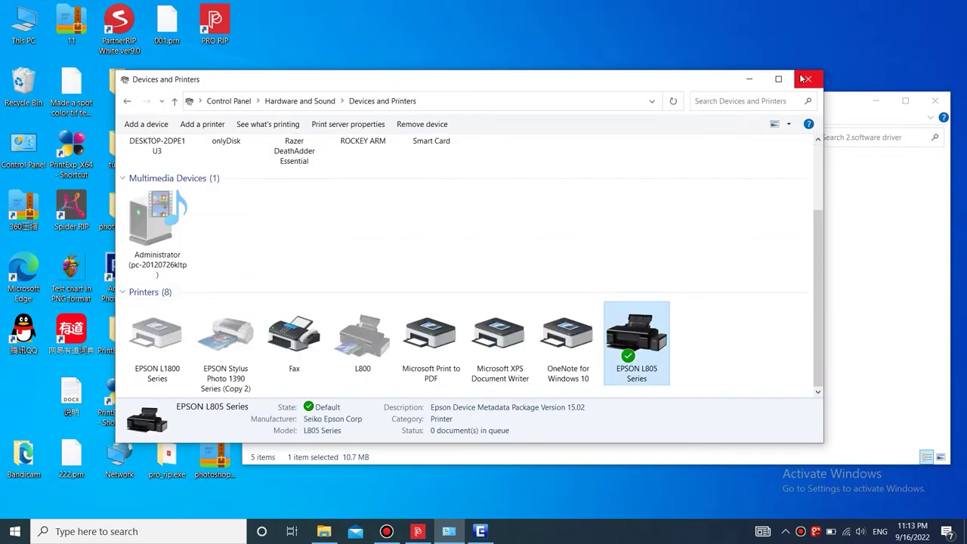
pyautogui.moveTo(415, 536)
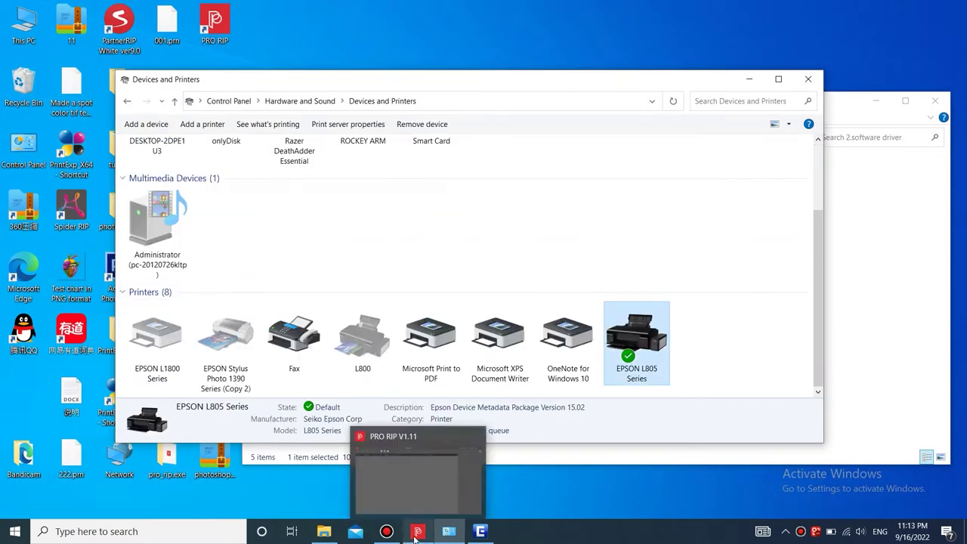
pyautogui.click(480, 530)
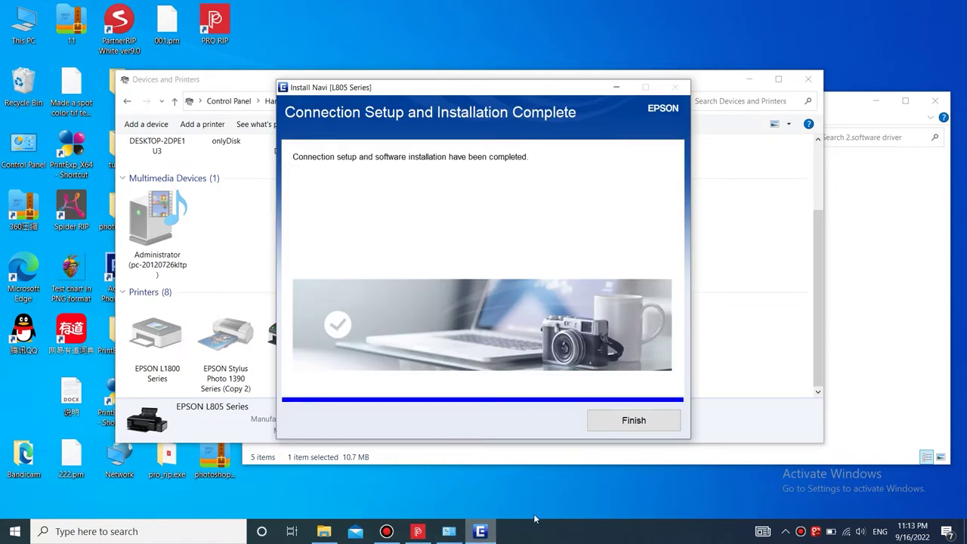
# Close the Epson installer and install PRO RIP V1.11 into the default Program Files folder
pyautogui.click(646, 427)
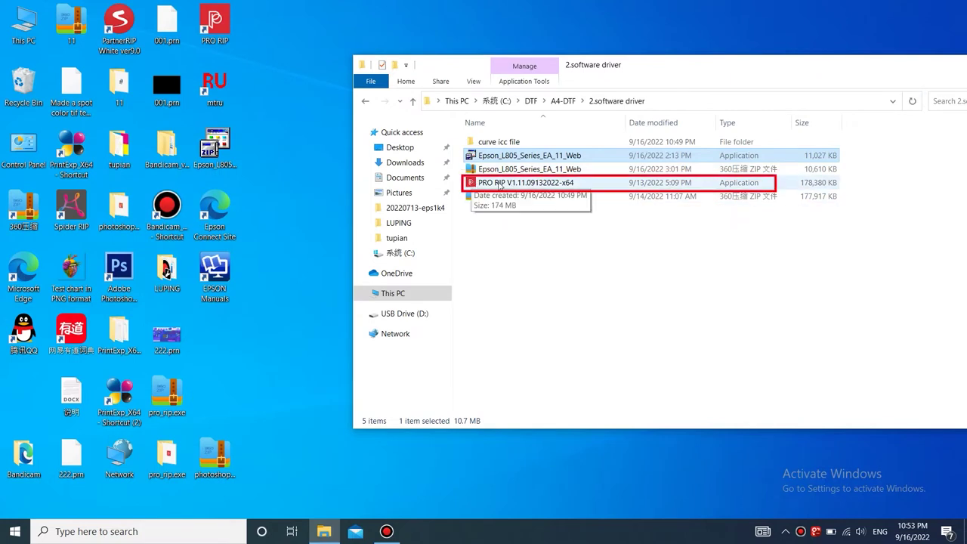
pyautogui.click(497, 184)
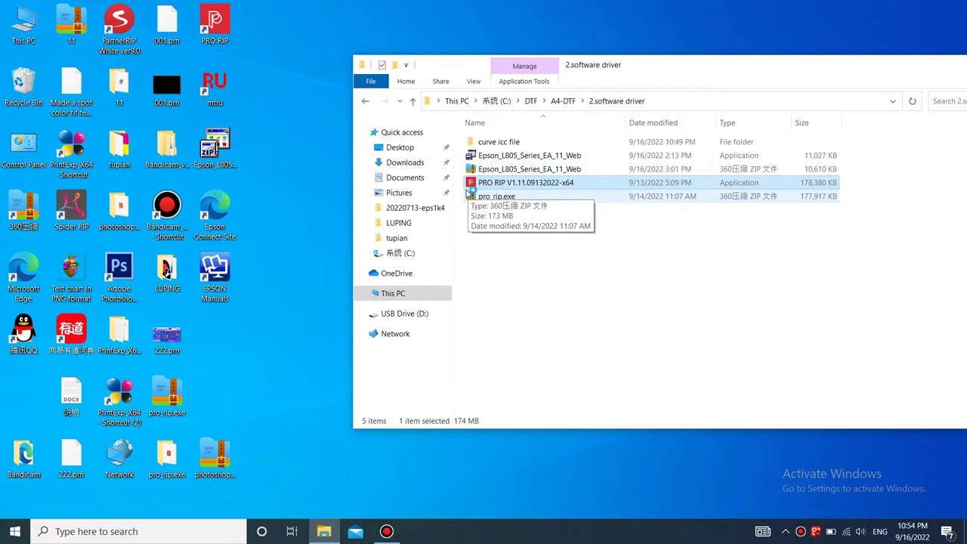
pyautogui.doubleClick(472, 184)
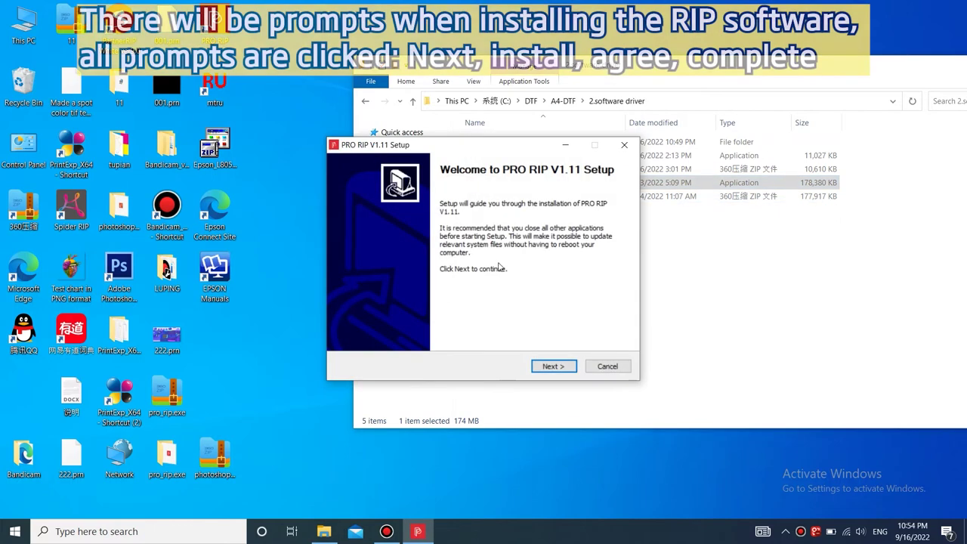
pyautogui.click(553, 366)
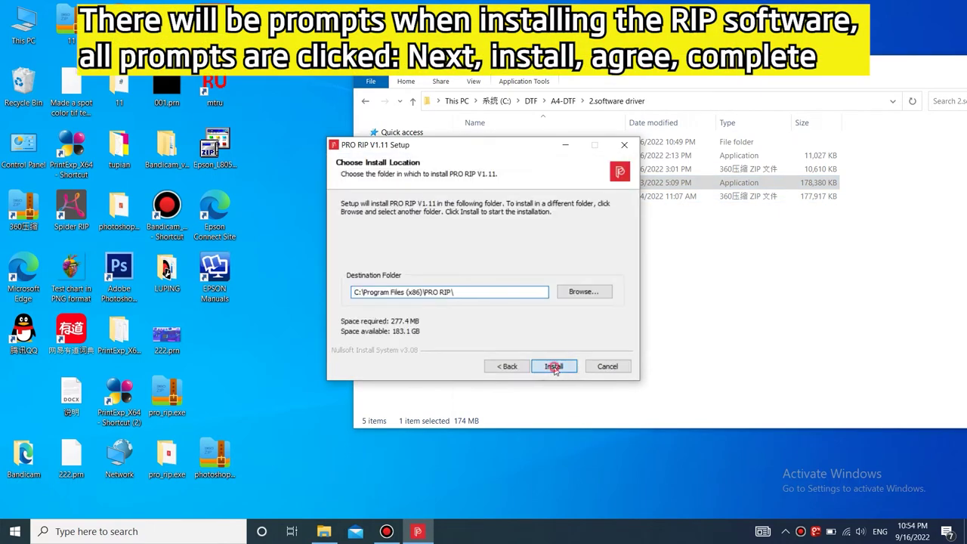
pyautogui.click(554, 367)
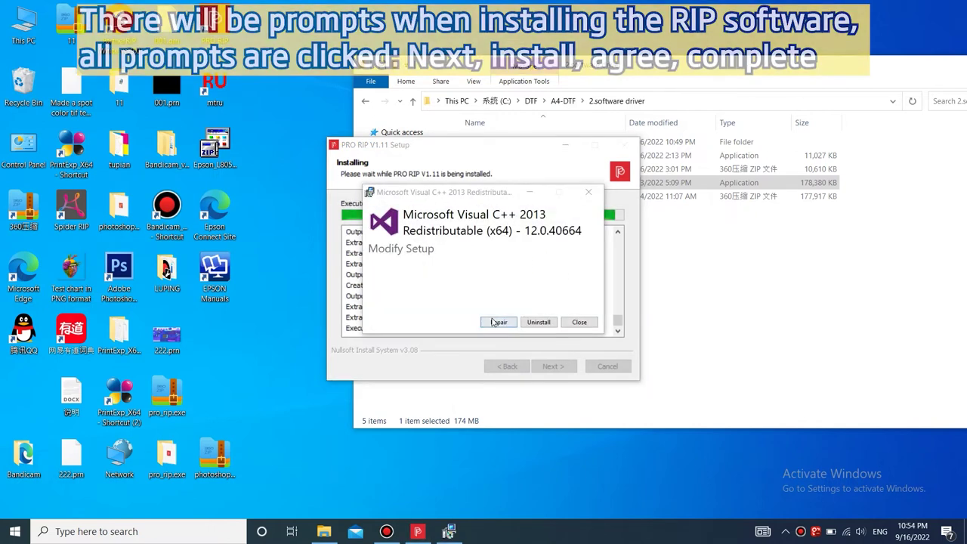
# Repair the Visual C++ 2013 and 2015-2022 runtimes, acknowledge the port driver notice, and finish
pyautogui.click(498, 322)
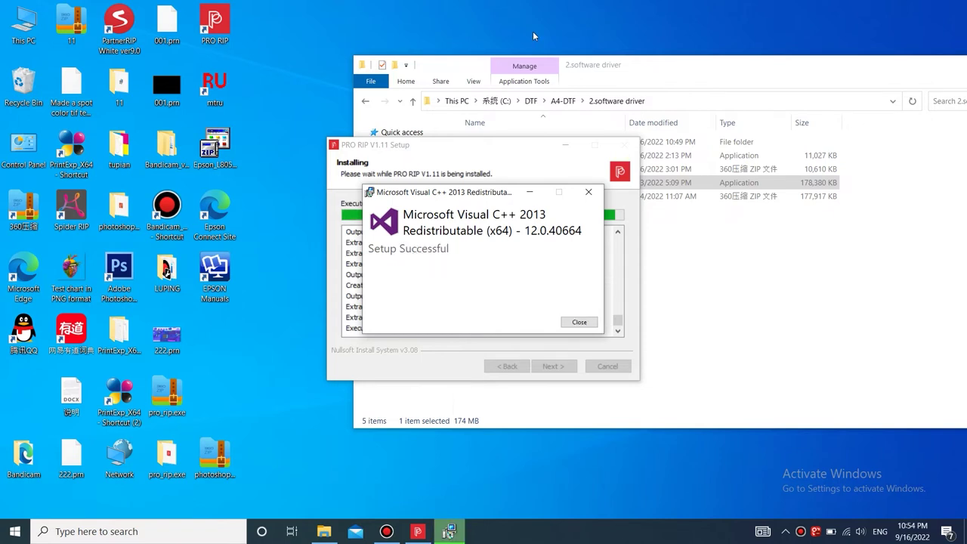
pyautogui.click(576, 322)
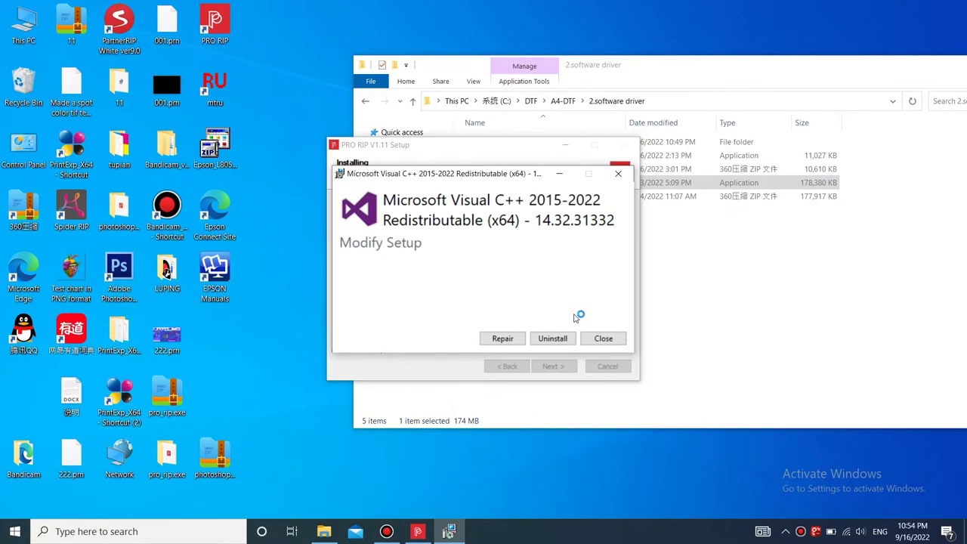
pyautogui.click(501, 337)
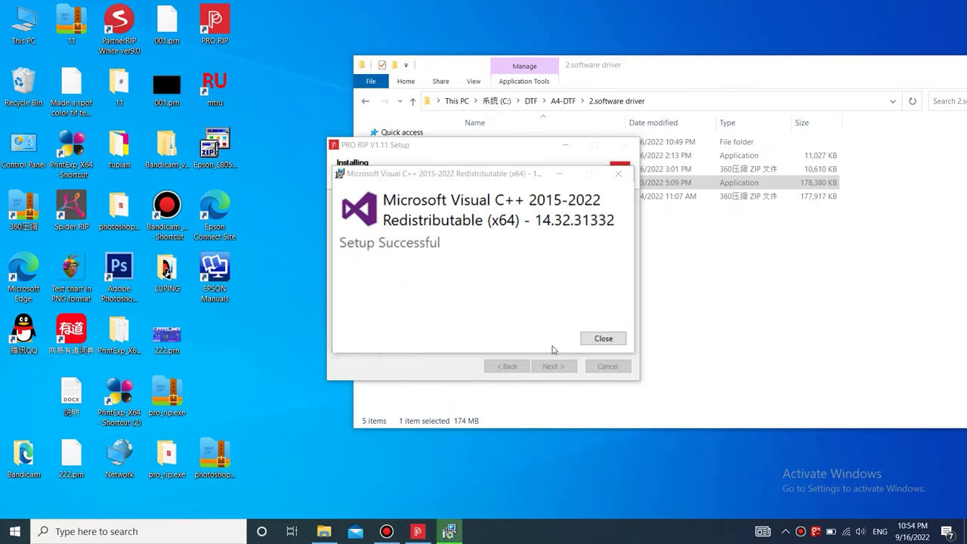
pyautogui.click(604, 338)
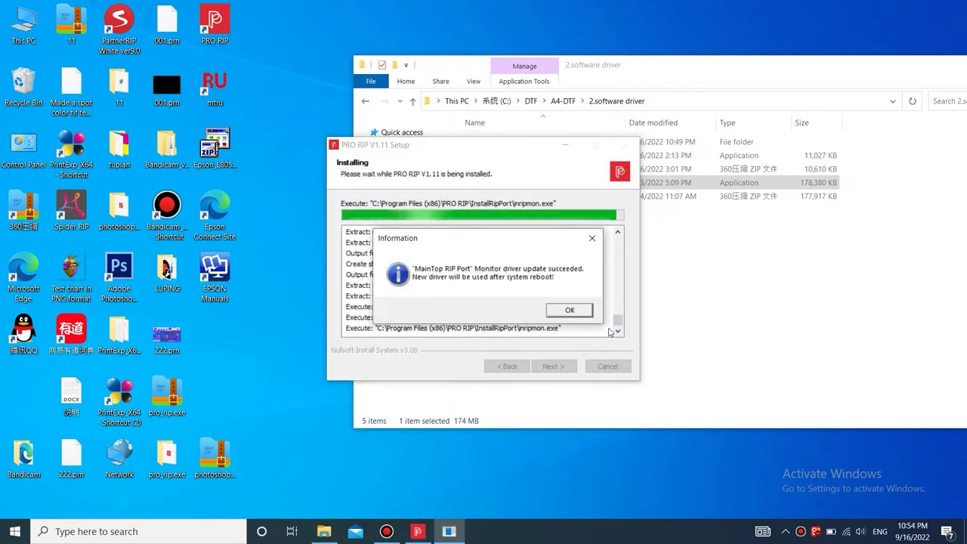
pyautogui.click(570, 310)
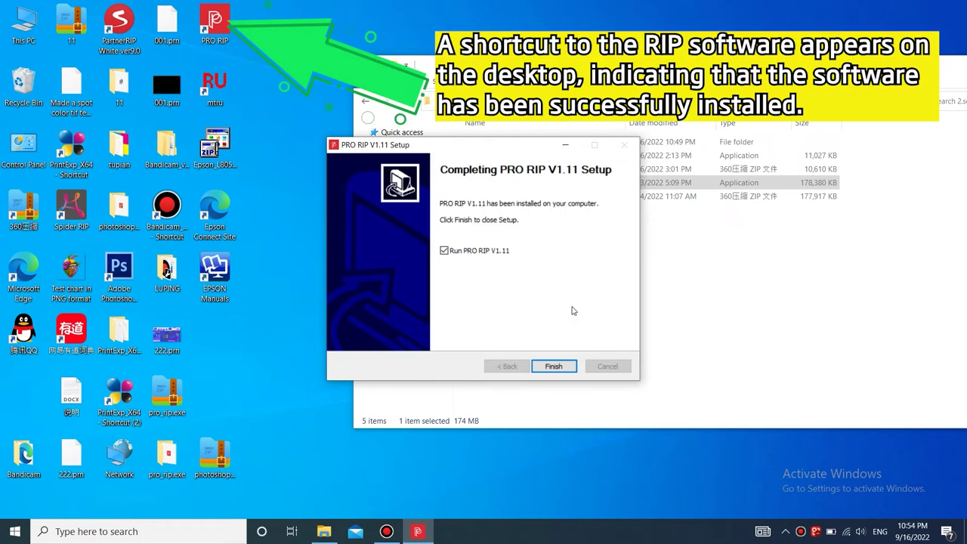
pyautogui.click(553, 366)
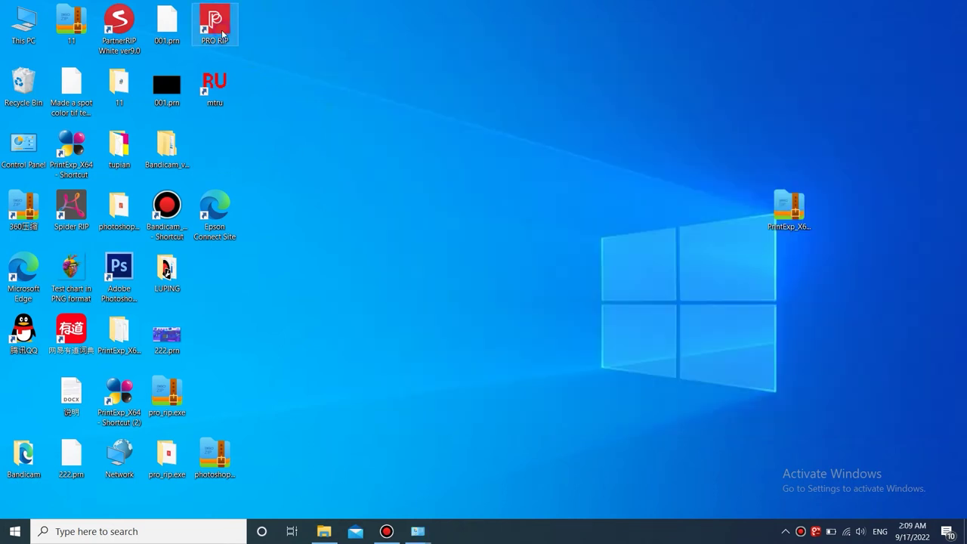
# Open PRO RIP from its desktop shortcut, then reopen it once the dongle is inserted
pyautogui.rightClick(222, 34)
pyautogui.click(243, 39)
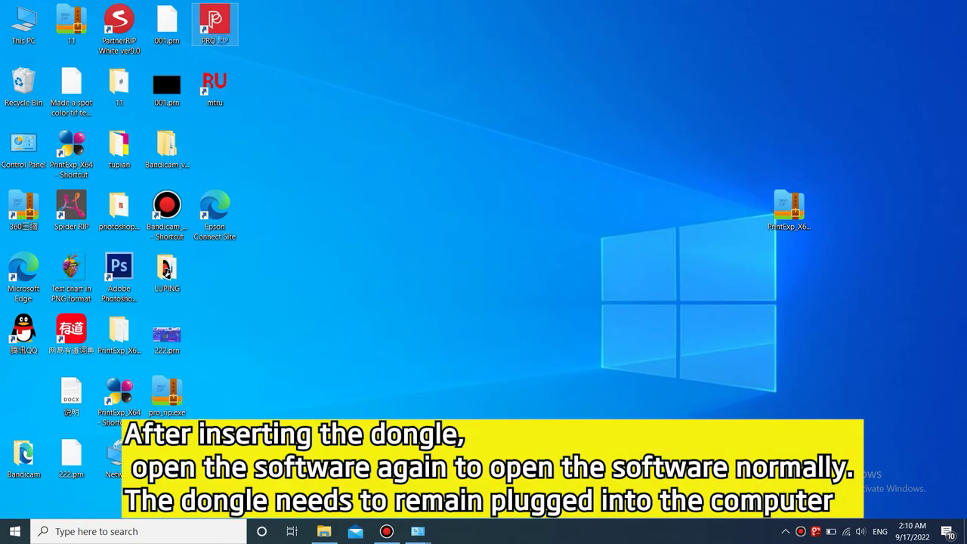
pyautogui.rightClick(223, 38)
pyautogui.click(250, 54)
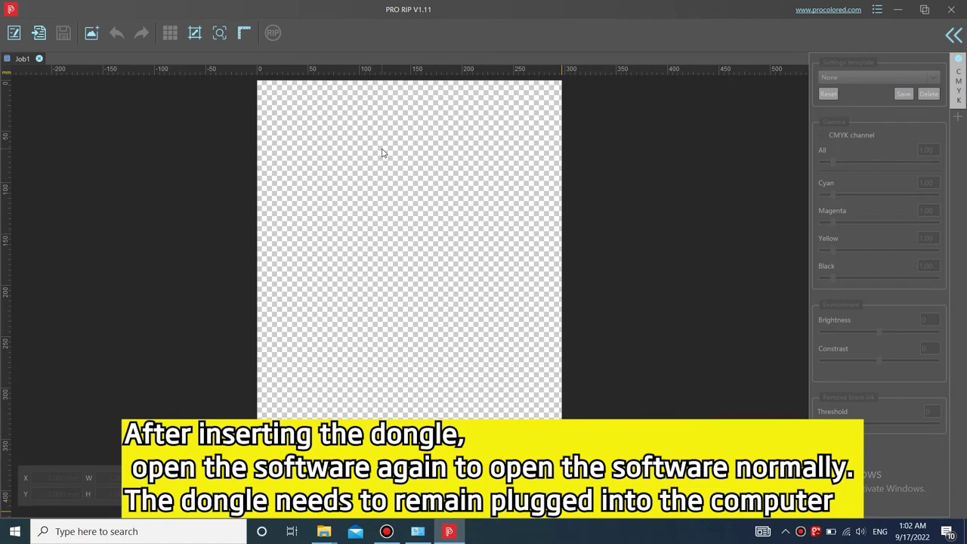
# Set the Layout page Width to 210 mm and Height to 297 mm
pyautogui.click(196, 34)
pyautogui.moveTo(460, 234); pyautogui.dragTo(445, 234)
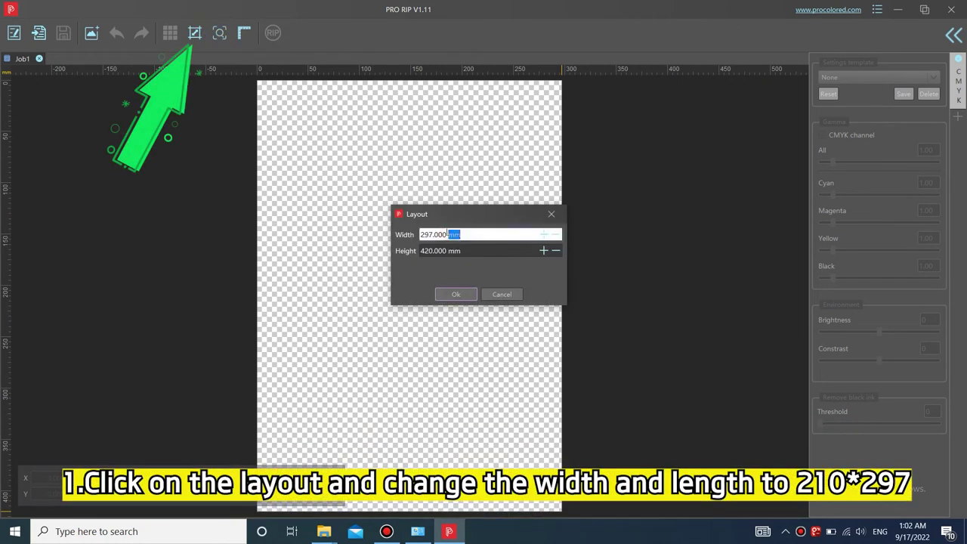
pyautogui.write('2')
pyautogui.moveTo(465, 255); pyautogui.dragTo(378, 248)
pyautogui.write('2')
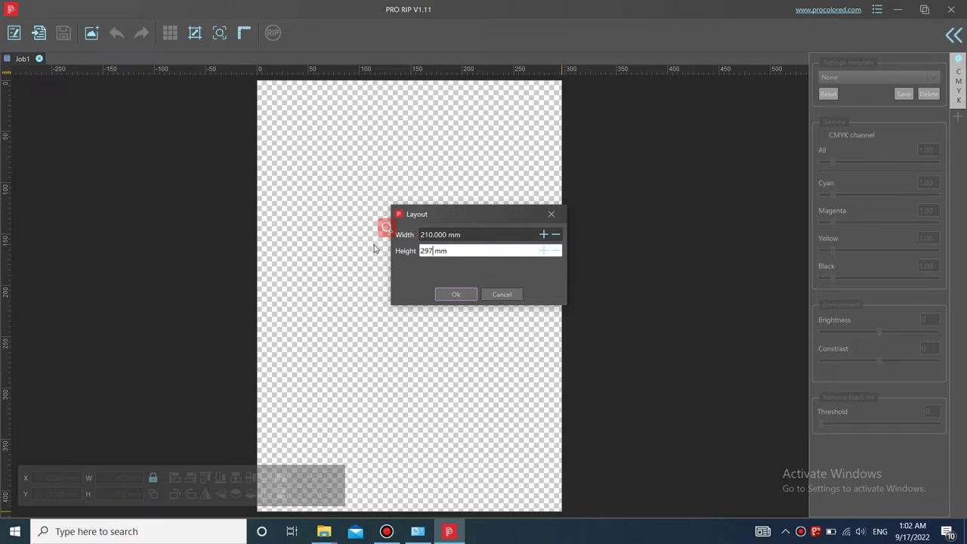
pyautogui.click(456, 294)
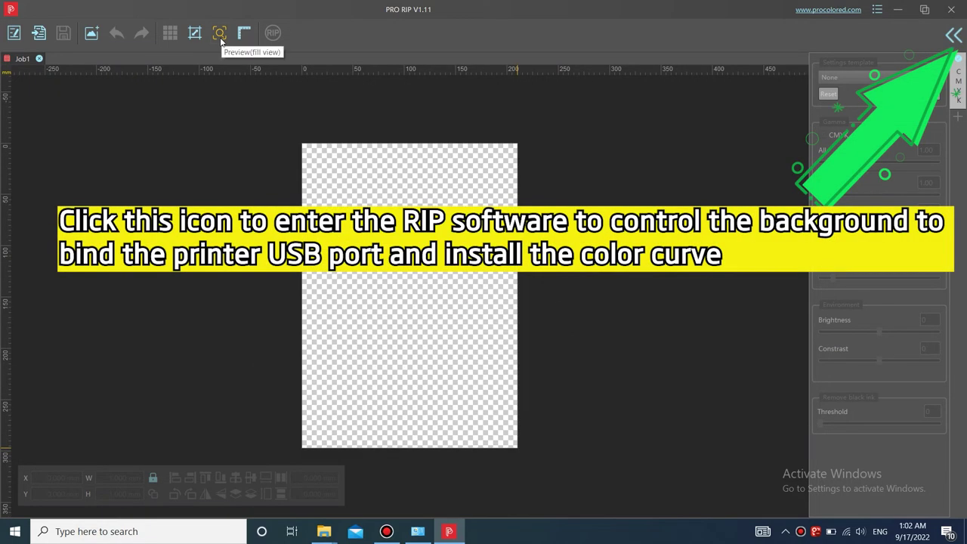
# Select EPSON L805 Series [USB002] as the printer in Device endpoint options
pyautogui.click(221, 37)
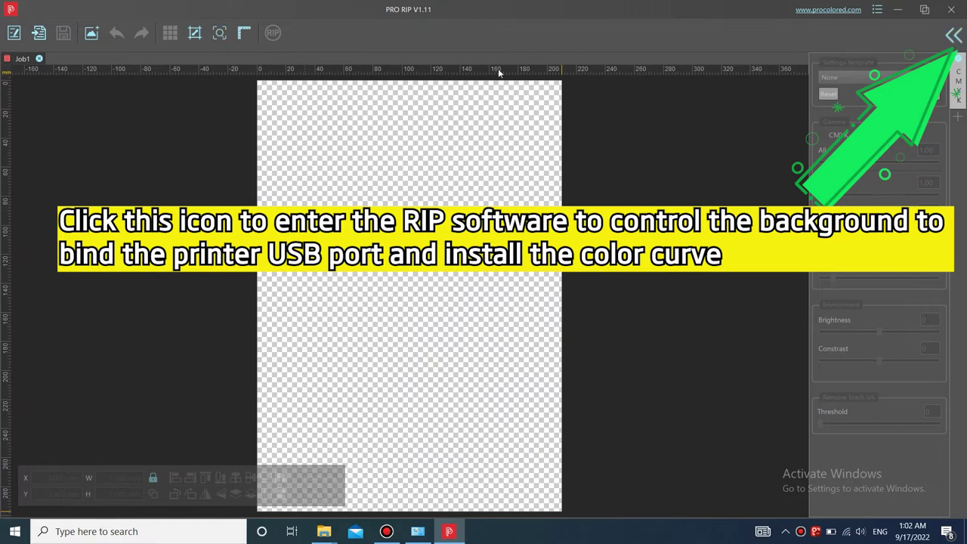
pyautogui.click(955, 36)
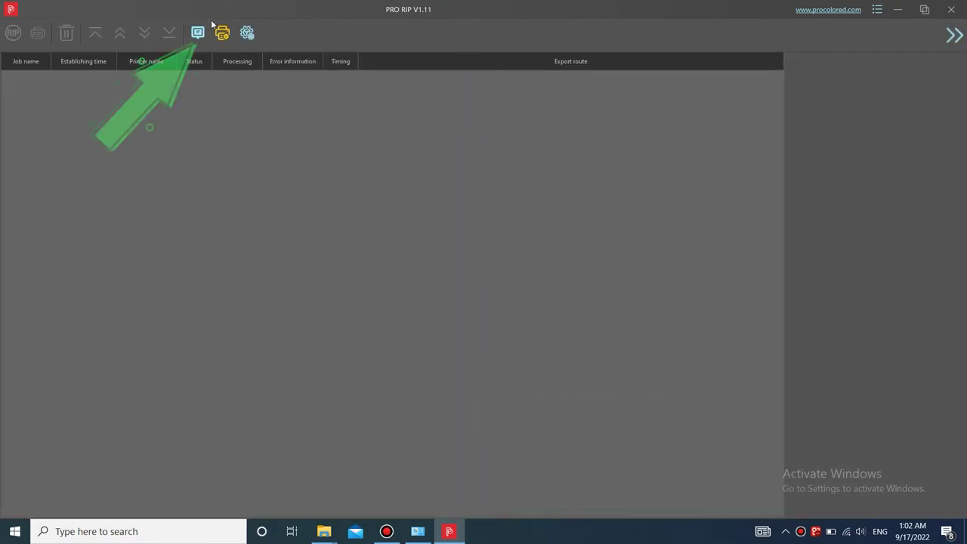
pyautogui.click(197, 33)
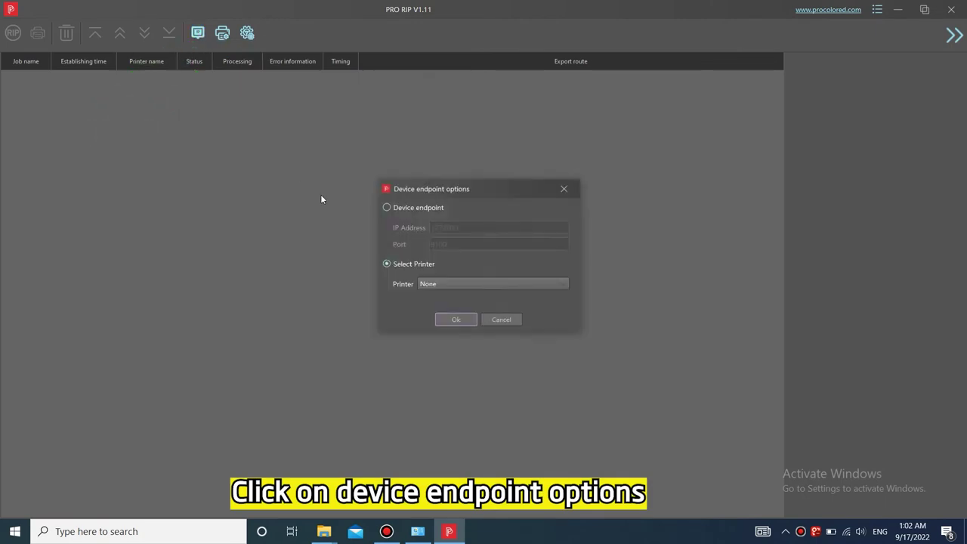
pyautogui.click(435, 284)
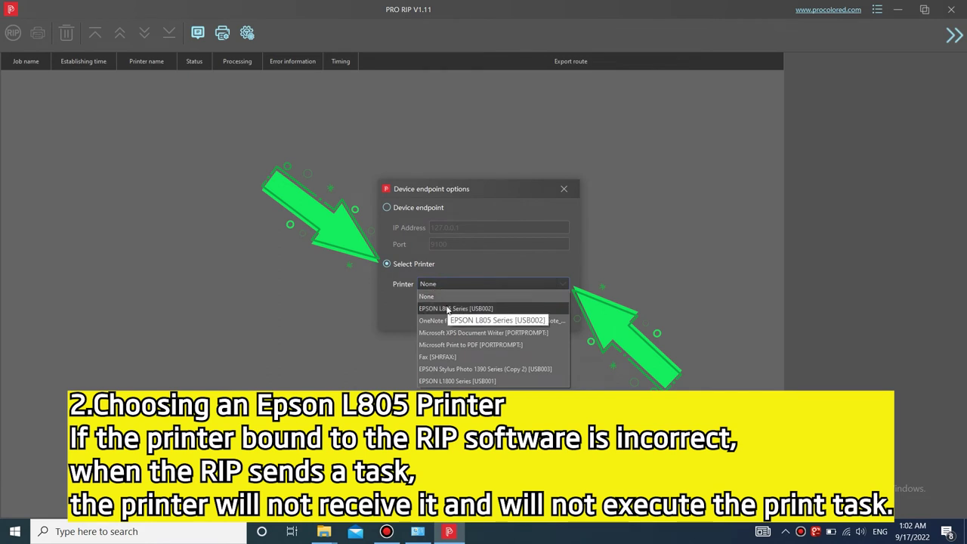
pyautogui.click(447, 308)
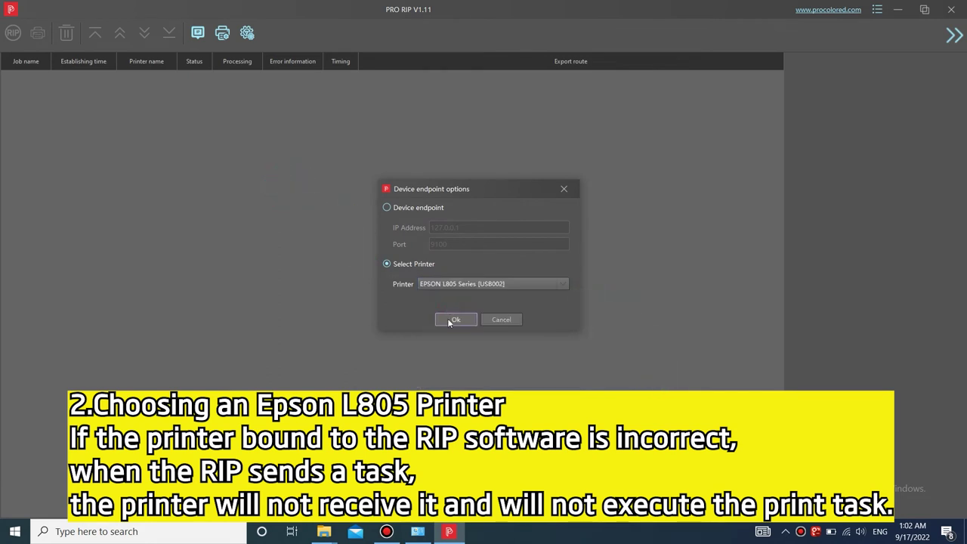
pyautogui.click(453, 319)
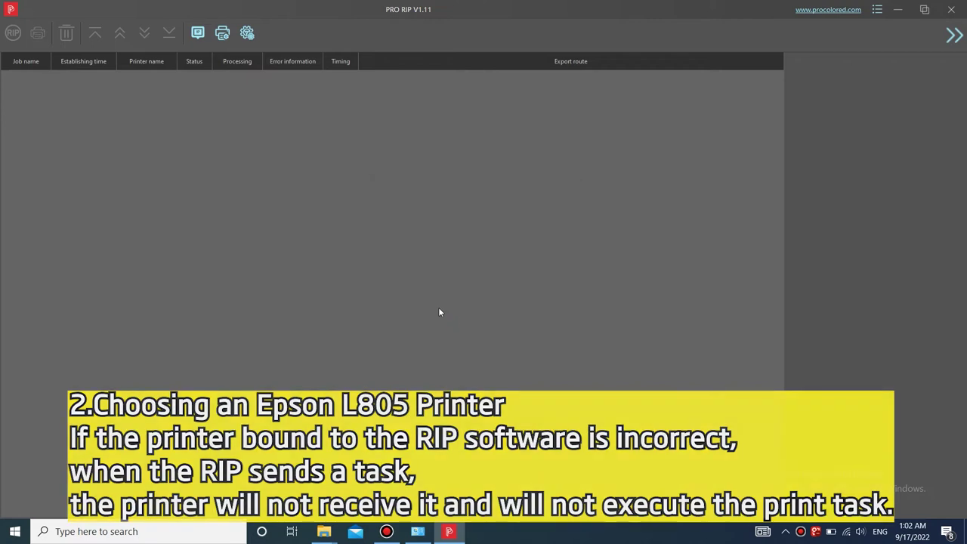
# Import a printer curve, browsing to C:\DTF\A4-DTF\2.software driver\curve icc file
pyautogui.click(222, 34)
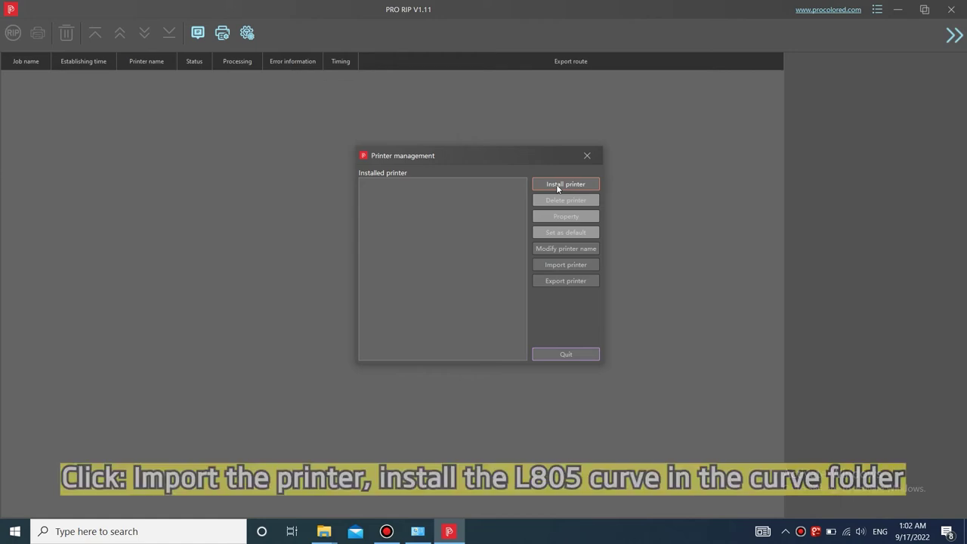
pyautogui.click(559, 265)
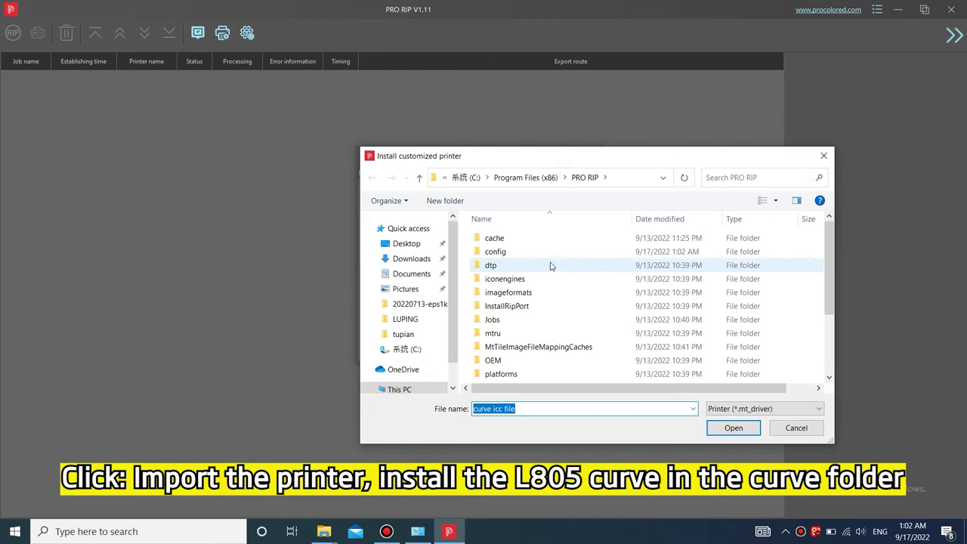
pyautogui.click(414, 352)
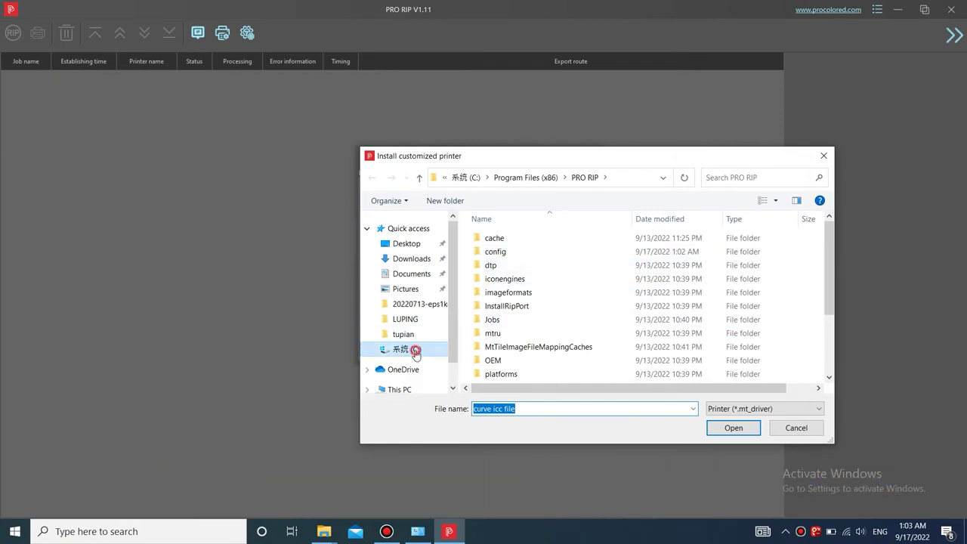
pyautogui.scroll(1, 502, 258)
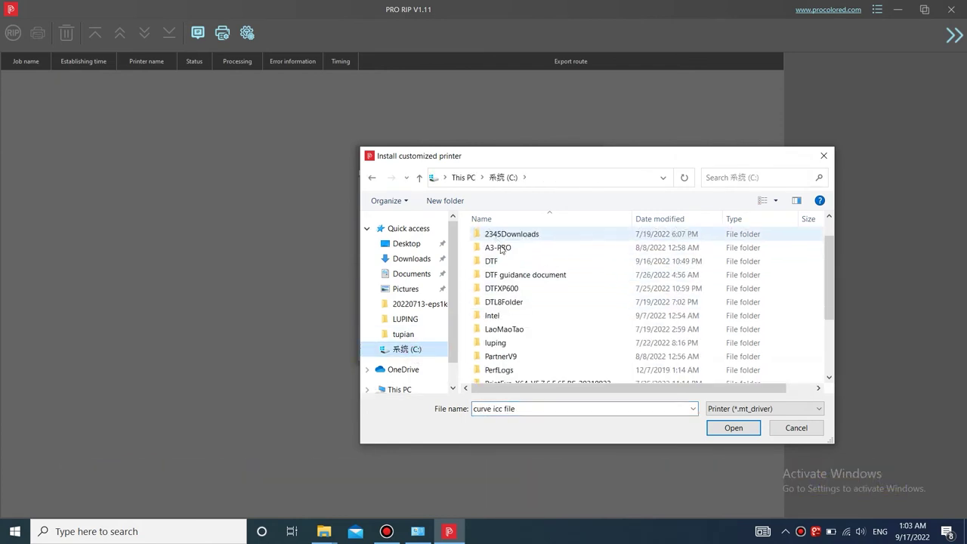
pyautogui.doubleClick(500, 261)
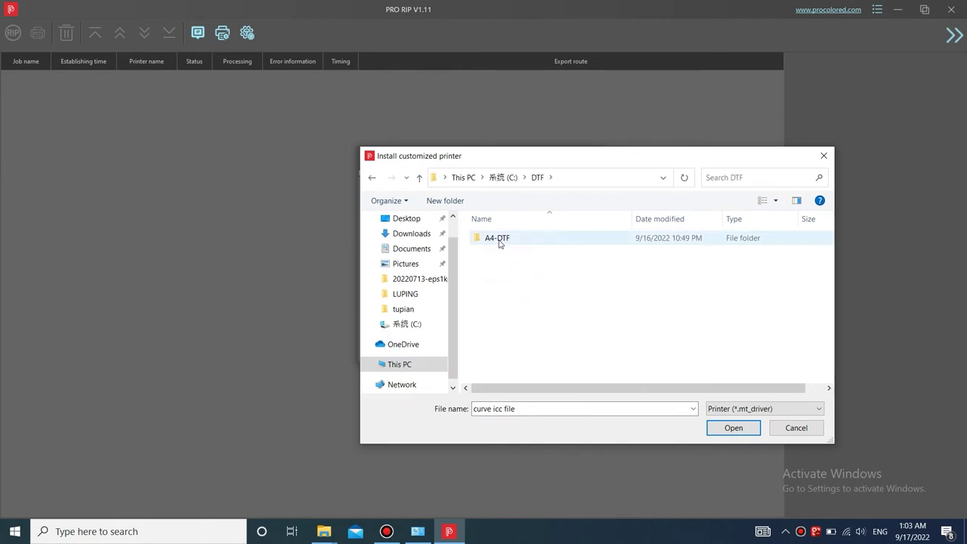
pyautogui.doubleClick(499, 240)
pyautogui.click(497, 258)
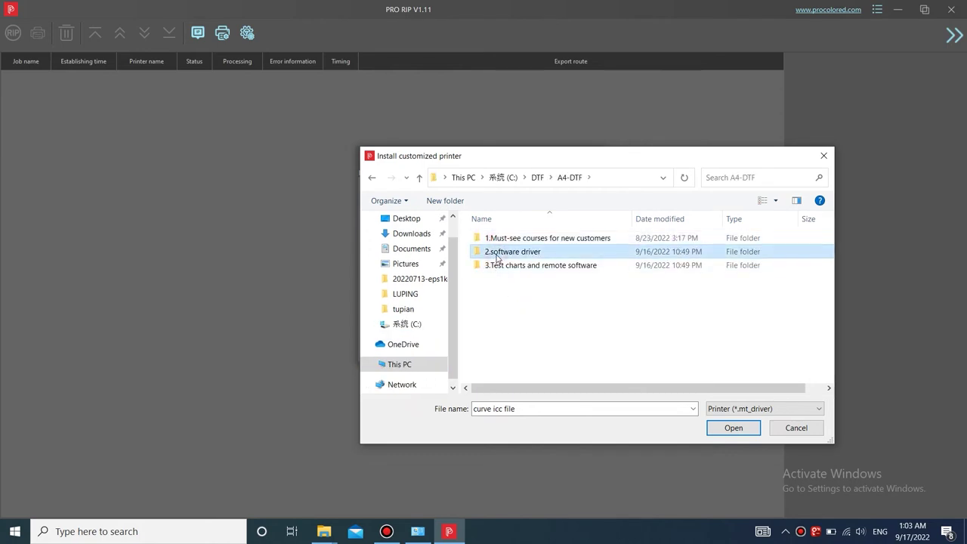
pyautogui.doubleClick(496, 258)
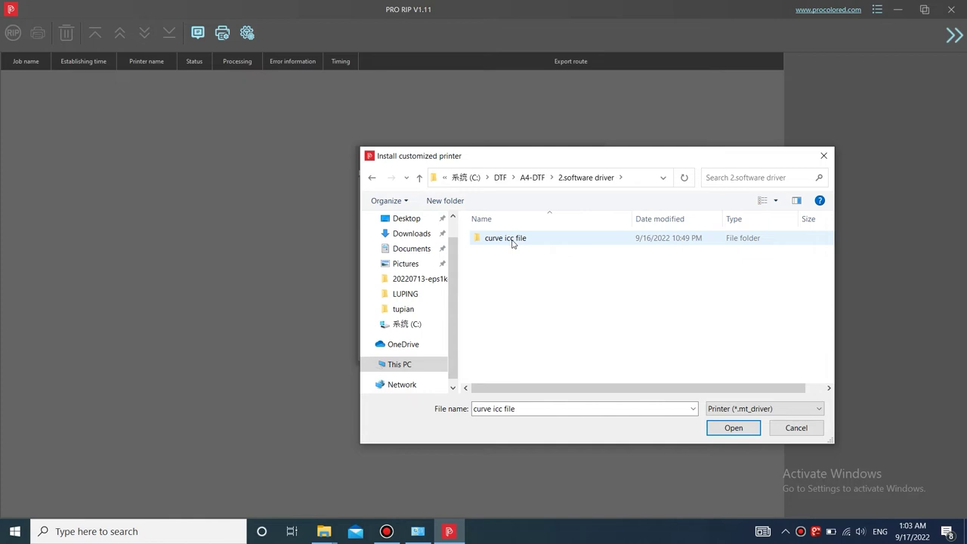
pyautogui.doubleClick(512, 240)
# Install epsl805.mt_driver and set Epson L800/L801 as the default printer
pyautogui.click(510, 241)
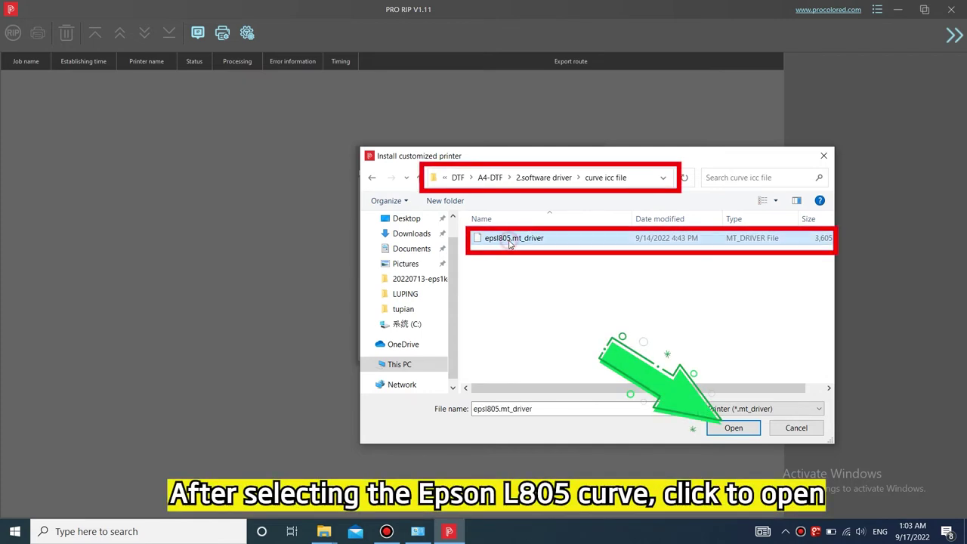
pyautogui.click(729, 428)
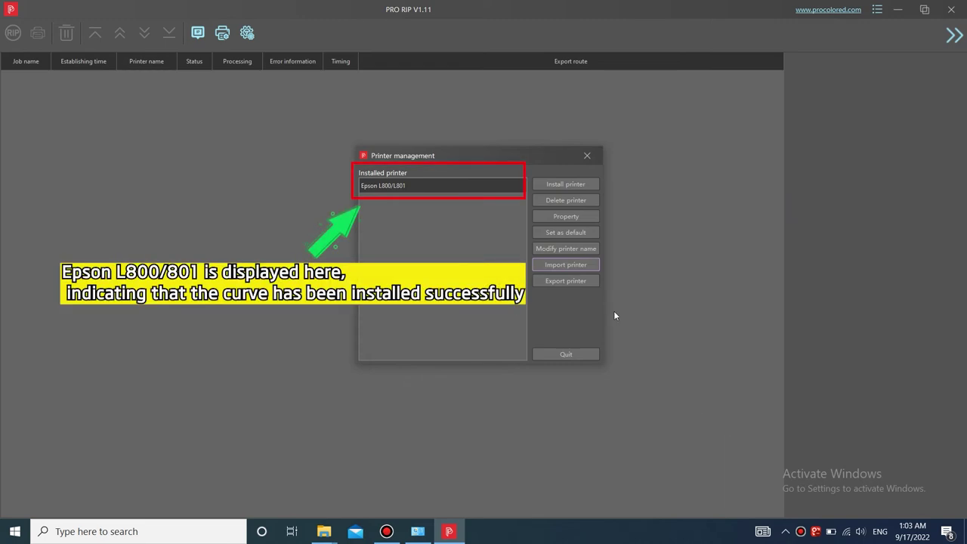
pyautogui.click(567, 232)
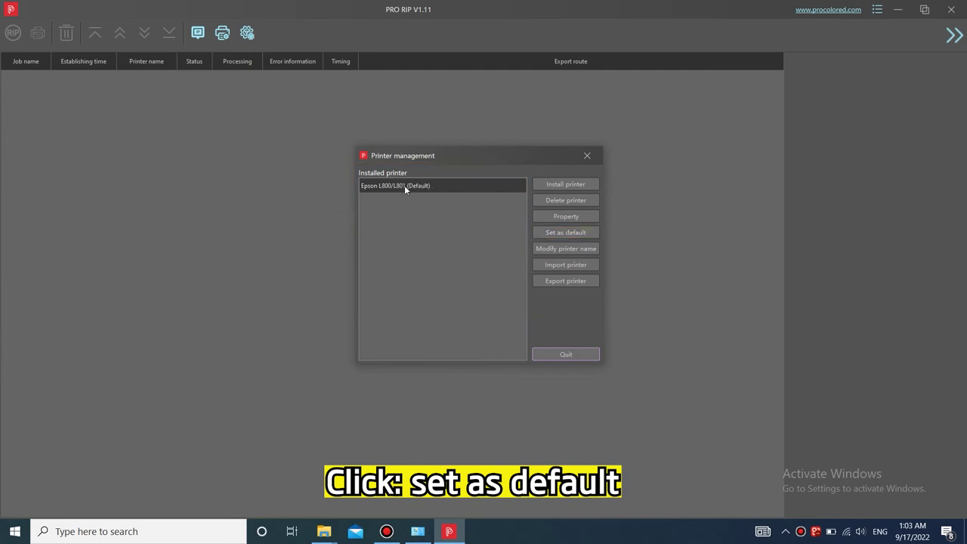
pyautogui.click(567, 354)
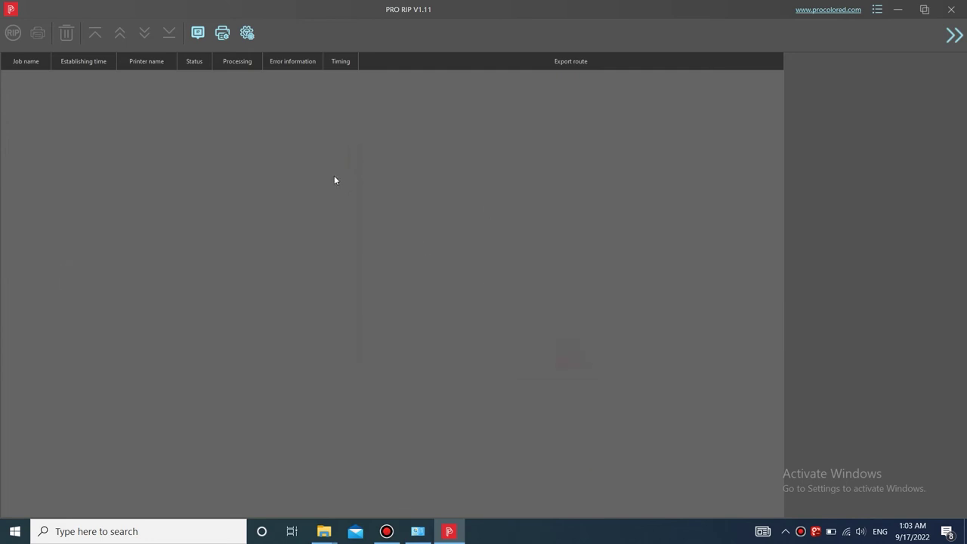
# Open the L805 printing preferences Maintenance tab and confirm via Status Monitor the printer is ready
pyautogui.rightClick(212, 112)
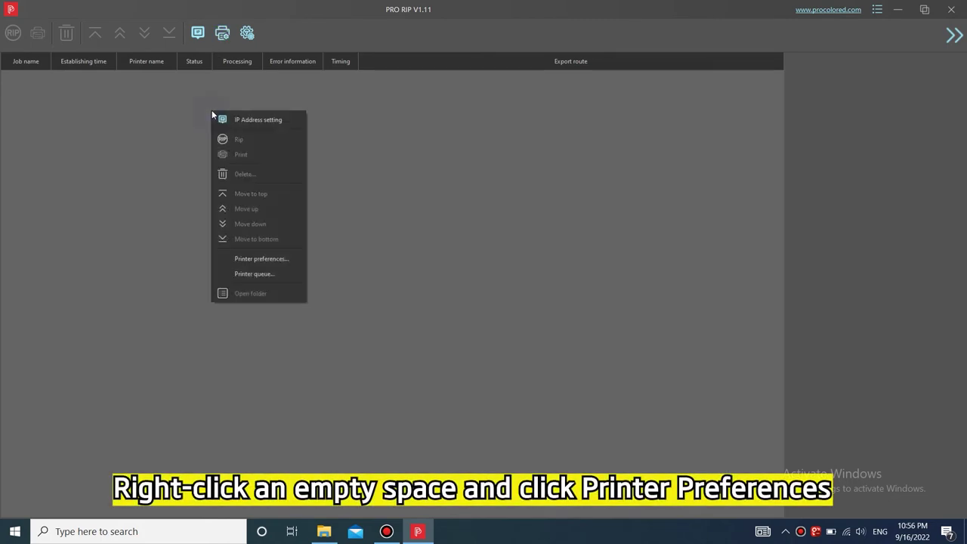
pyautogui.click(236, 258)
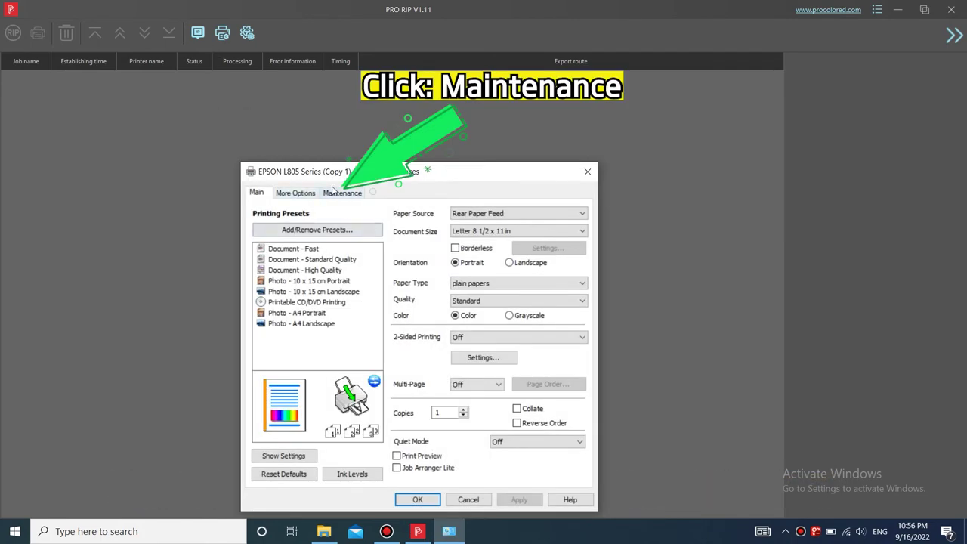
pyautogui.click(341, 194)
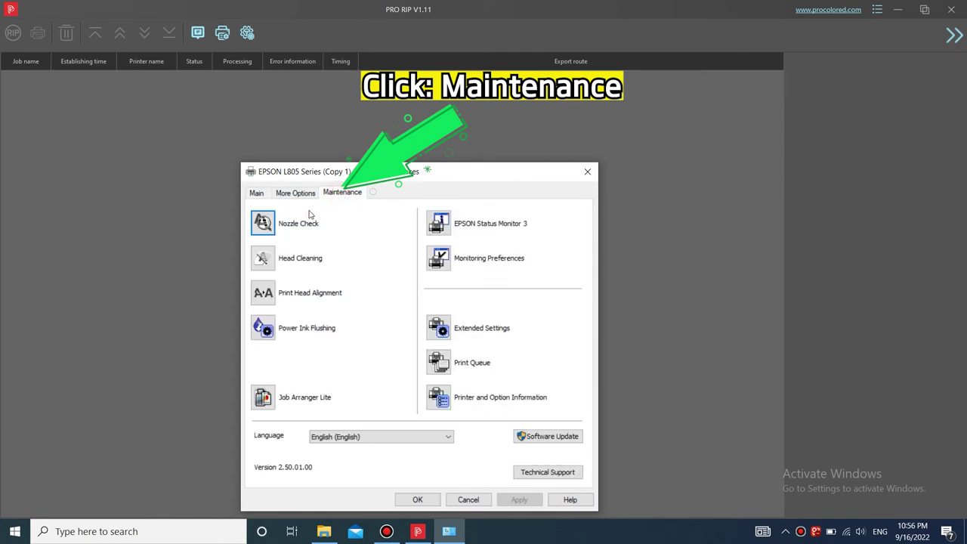
pyautogui.click(440, 227)
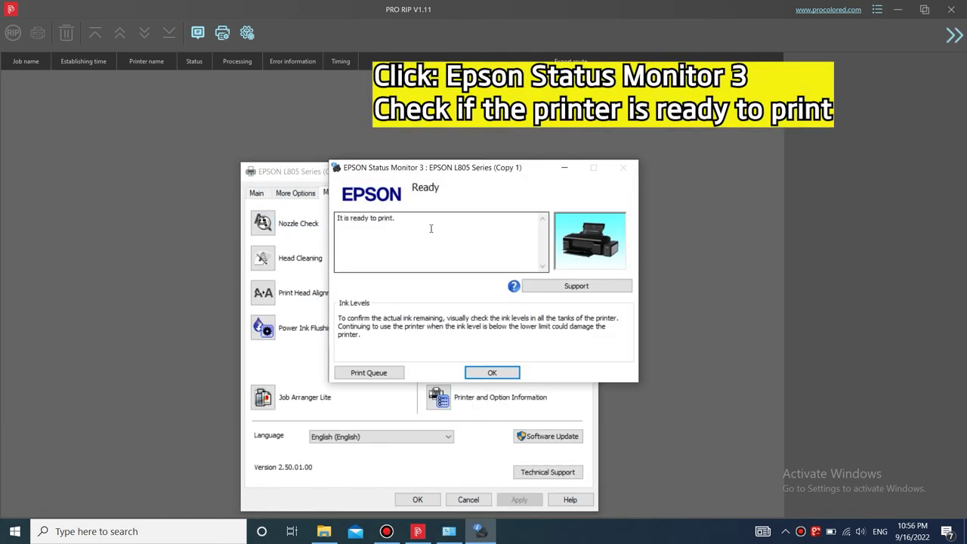
pyautogui.click(491, 373)
# Run Power Ink Flushing, accepting the warning and starting the flush
pyautogui.click(264, 330)
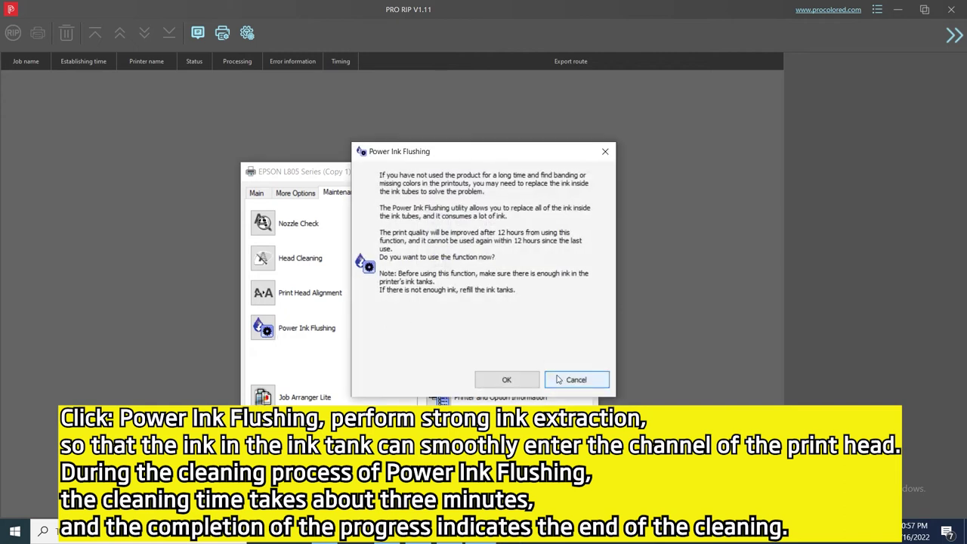
pyautogui.click(524, 384)
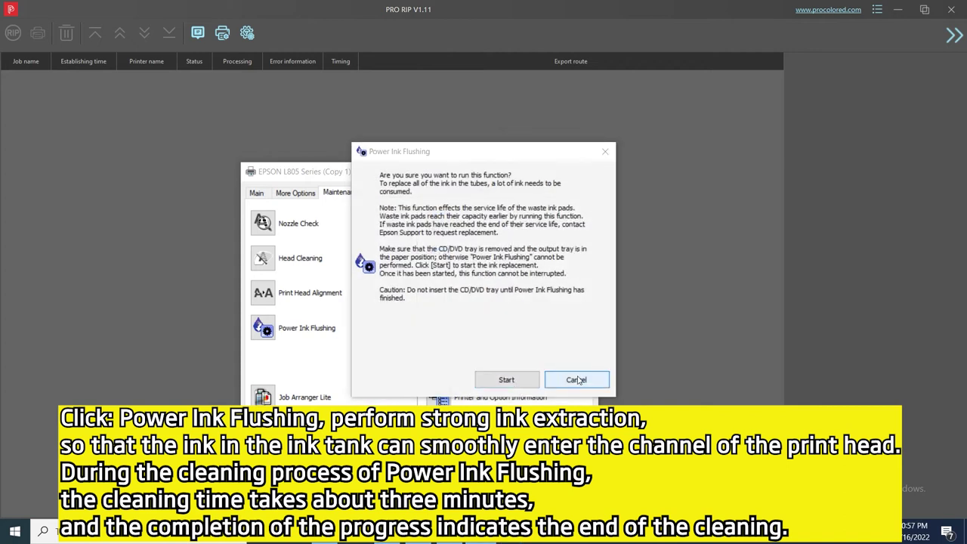
pyautogui.click(518, 382)
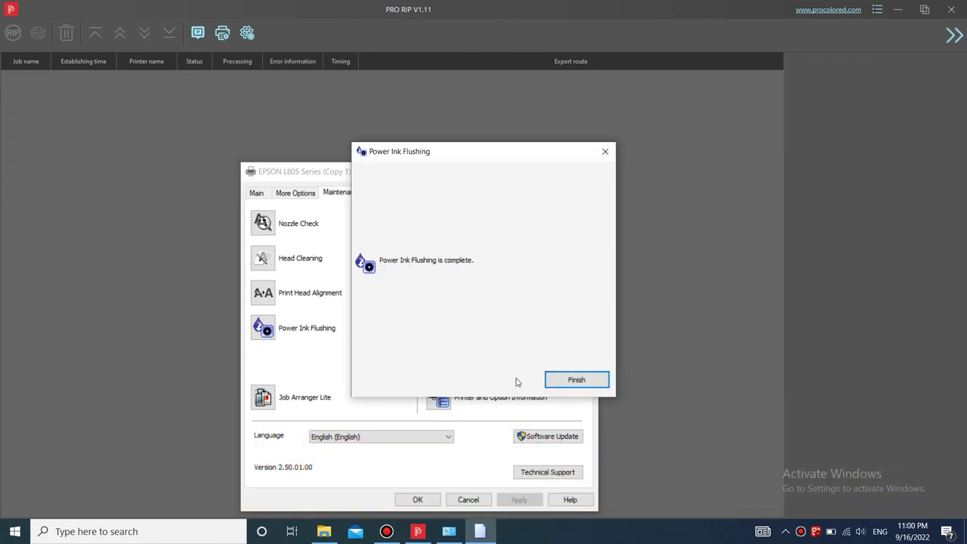
# Close the completed Power Ink Flushing notice and bring up the Nozzle Check dialog
pyautogui.click(586, 384)
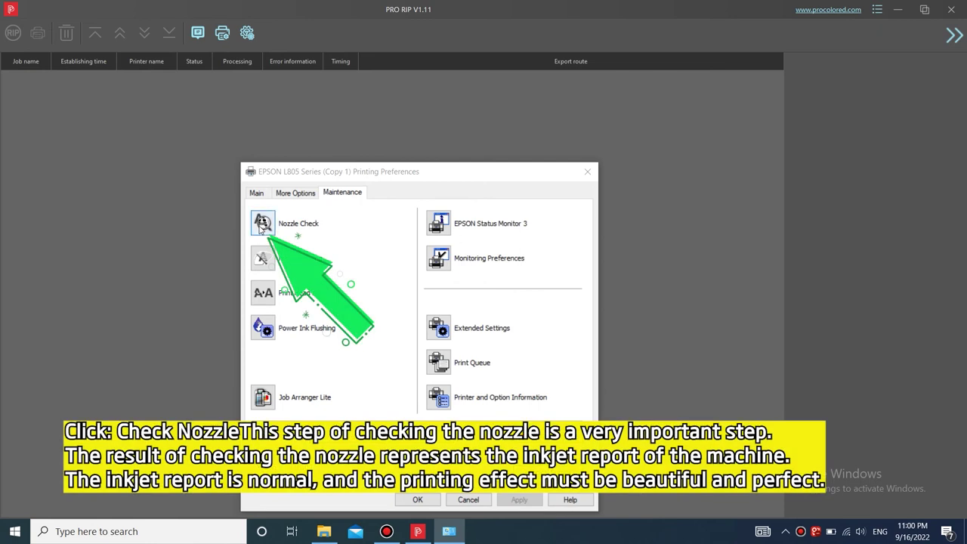
pyautogui.click(261, 225)
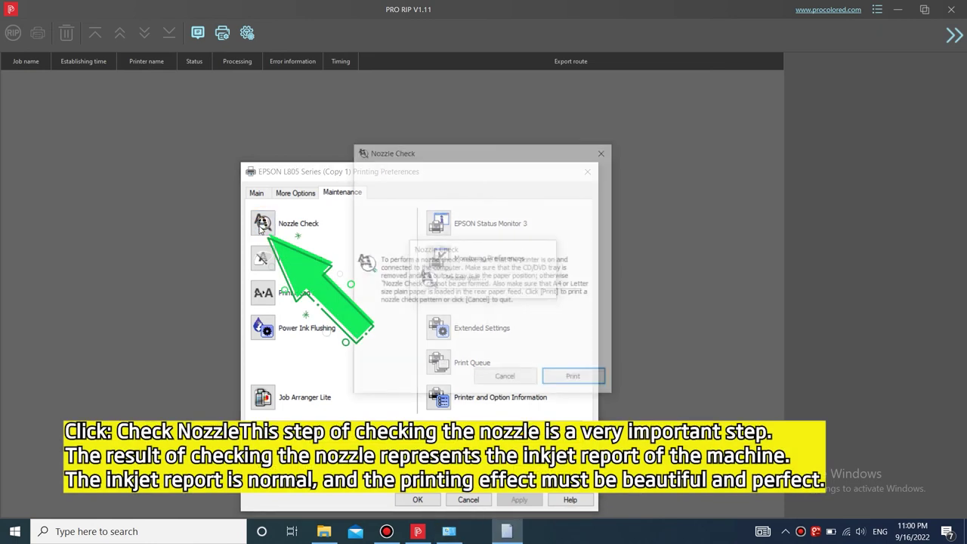